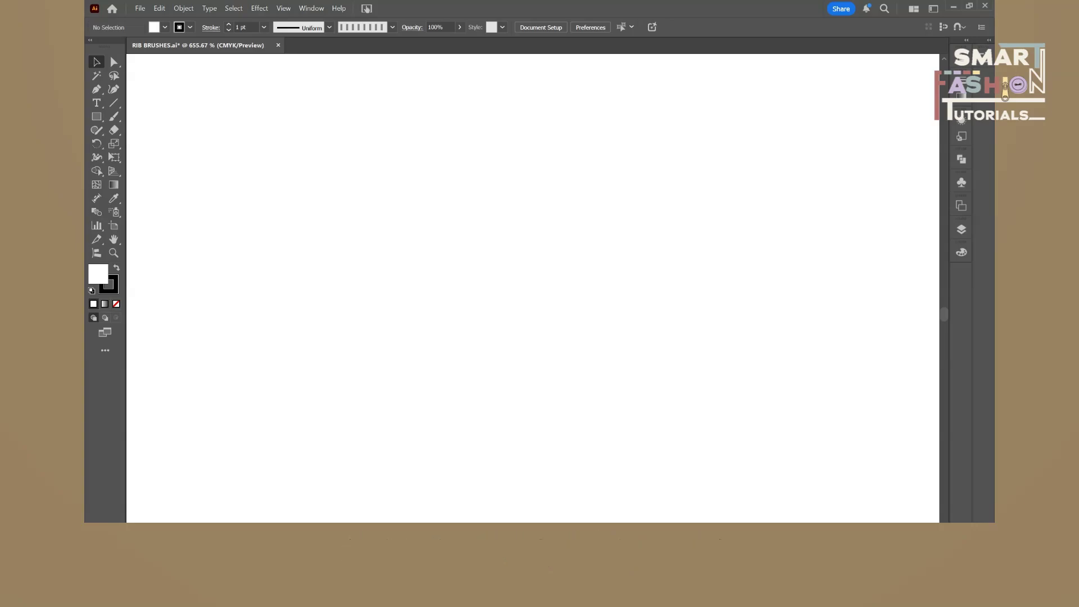
- Create a 20 × 20 pt square on the empty artboard and deselect it
{"action": "left_click", "coordinate": [97, 115]}
{"action": "left_click", "coordinate": [422, 197]}
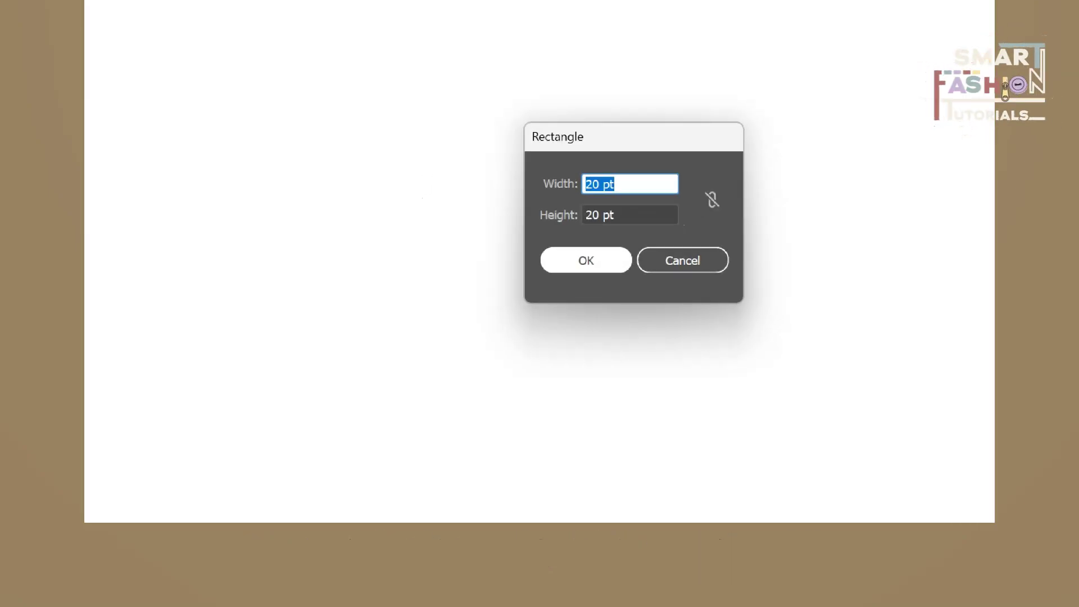
{"action": "key", "text": "Return"}
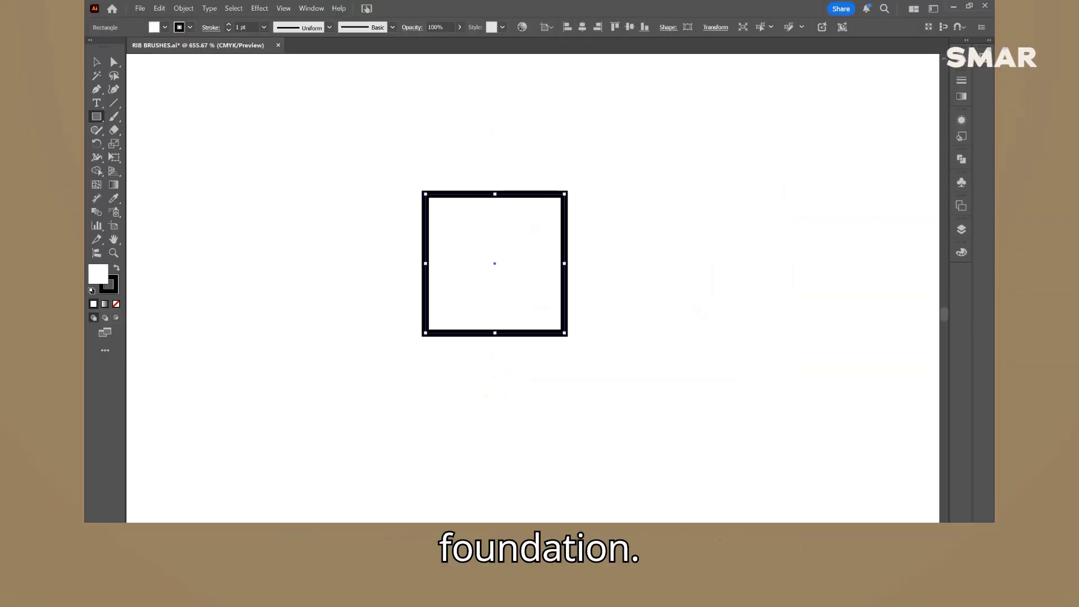
{"action": "key", "text": "v"}
{"action": "key", "text": "ctrl+shift+a"}
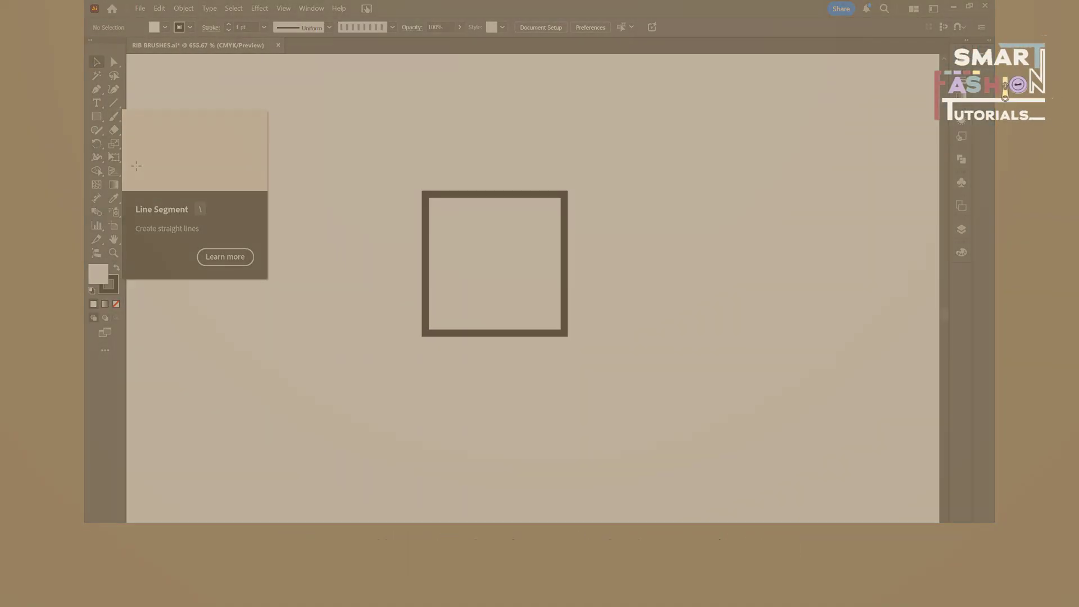
- Create a 20 pt line at 0° and centre it with the square both horizontally and vertically
{"action": "double_click", "coordinate": [113, 103]}
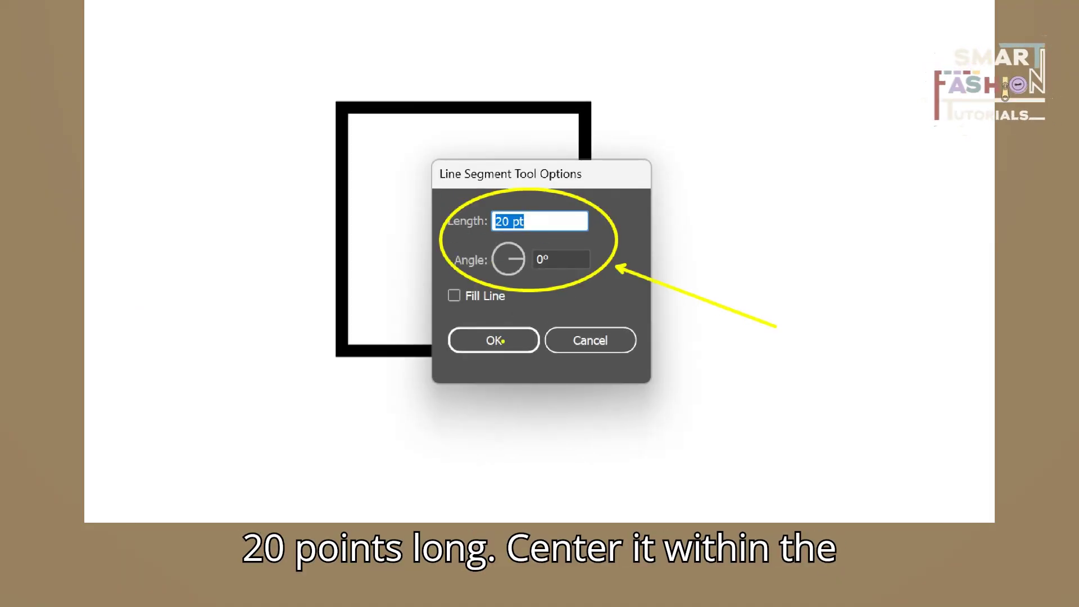
{"action": "key", "text": "Return"}
{"action": "key", "text": "ctrl+a"}
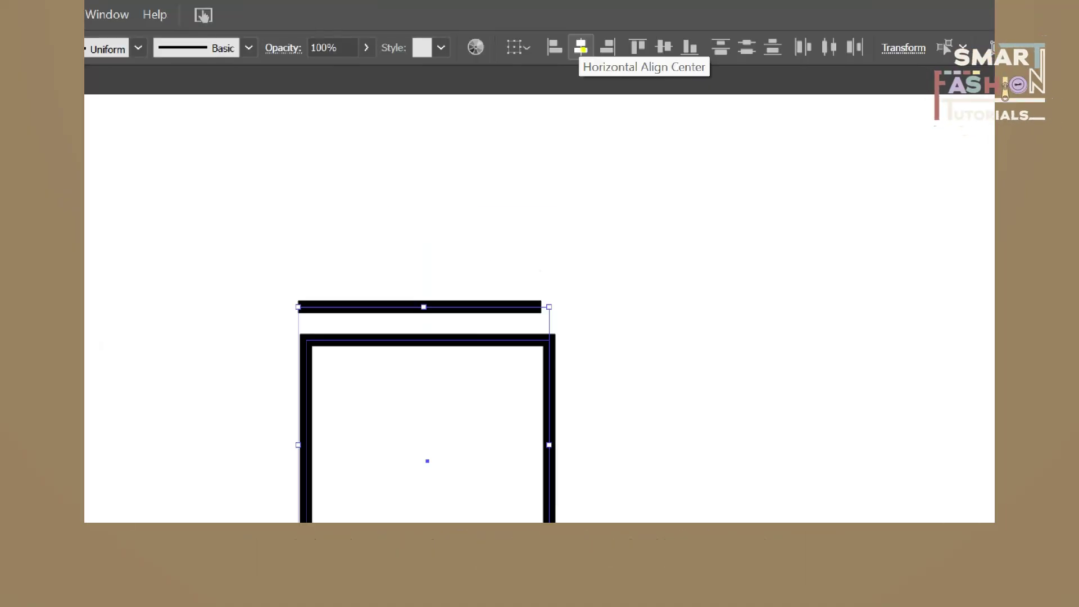
{"action": "left_click", "coordinate": [580, 48]}
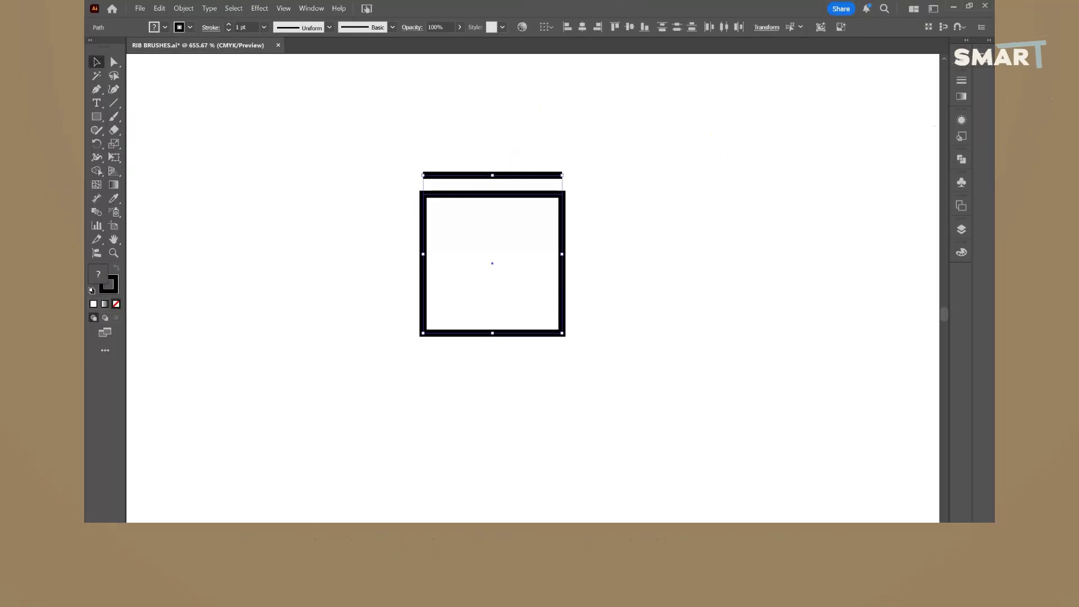
{"action": "left_click", "coordinate": [664, 46]}
{"action": "left_click", "coordinate": [614, 143]}
- Set the stroke weight of the line inside the square to 20 pt
{"action": "left_click", "coordinate": [523, 219]}
{"action": "left_click", "coordinate": [264, 27]}
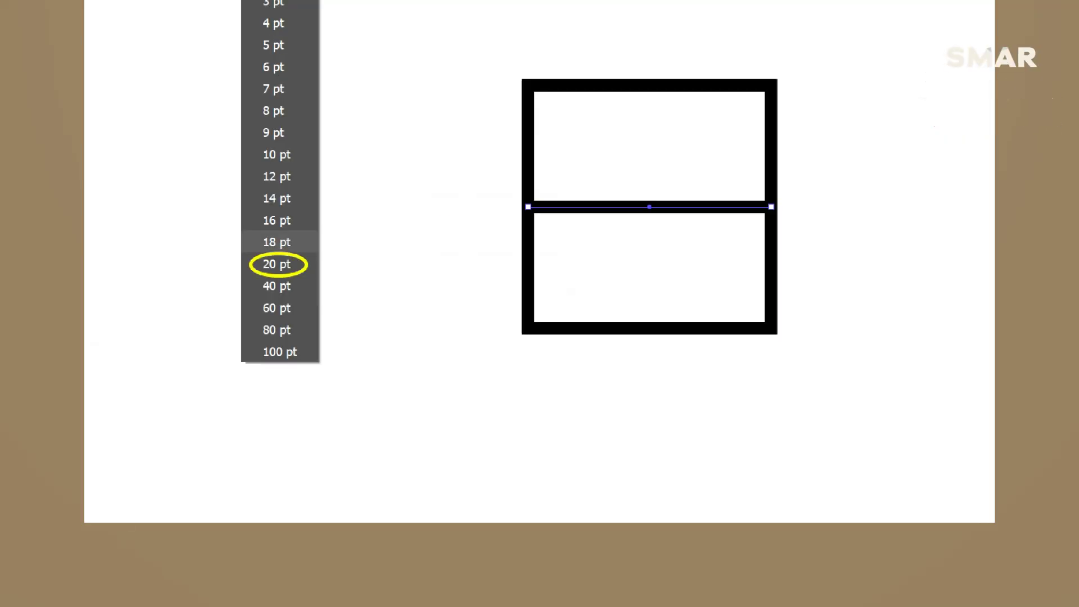
{"action": "left_click", "coordinate": [277, 264]}
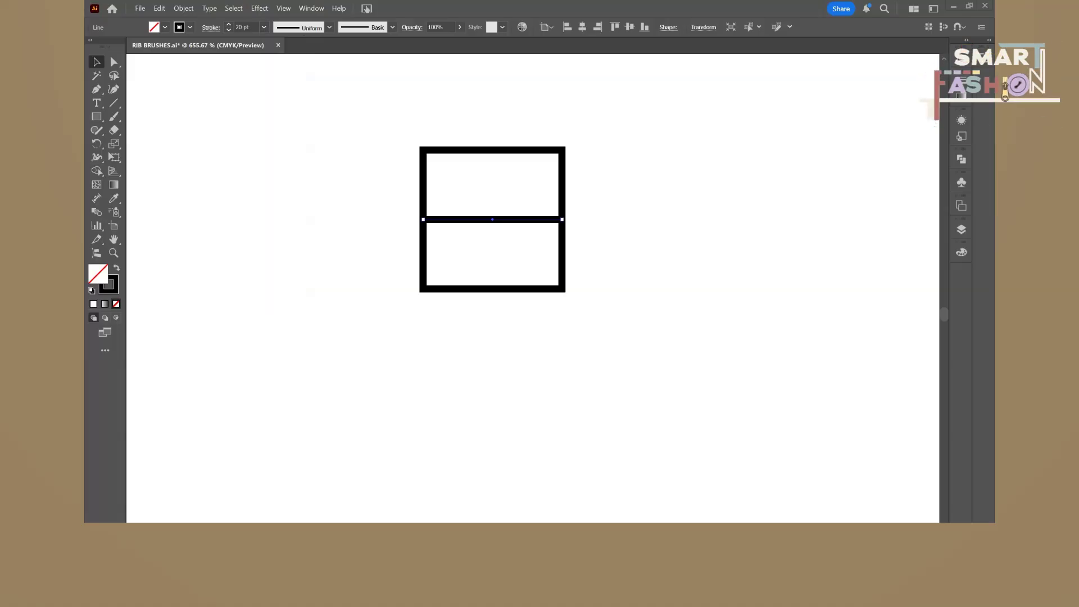
{"action": "left_click", "coordinate": [726, 142]}
- Give the thick line a dashed stroke with 2 pt dashes and lower its opacity to 33%
{"action": "left_click", "coordinate": [487, 210]}
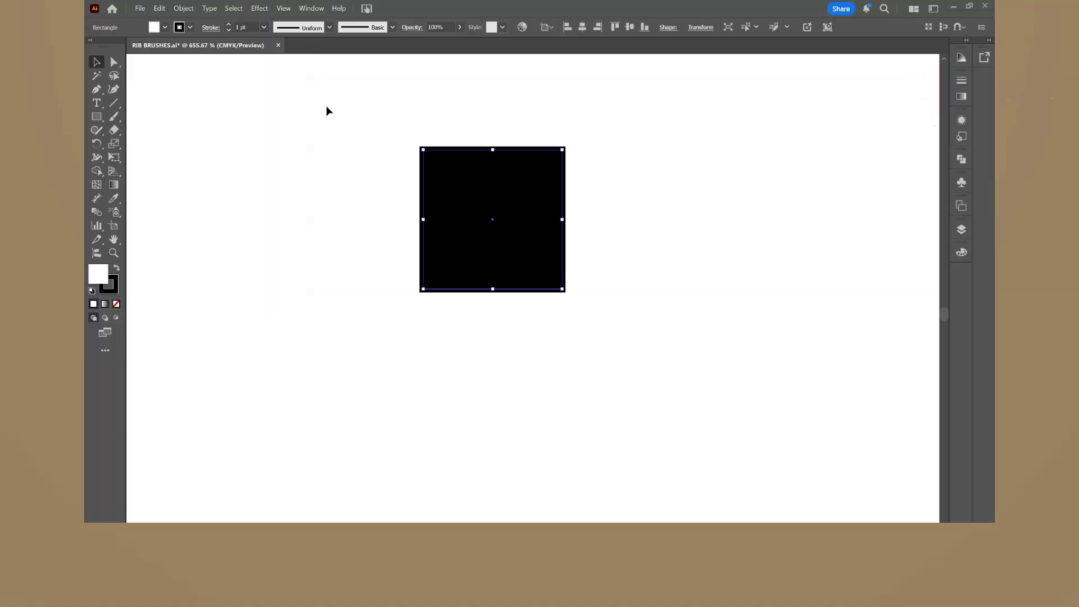
{"action": "left_click", "coordinate": [311, 8]}
{"action": "left_click", "coordinate": [378, 421]}
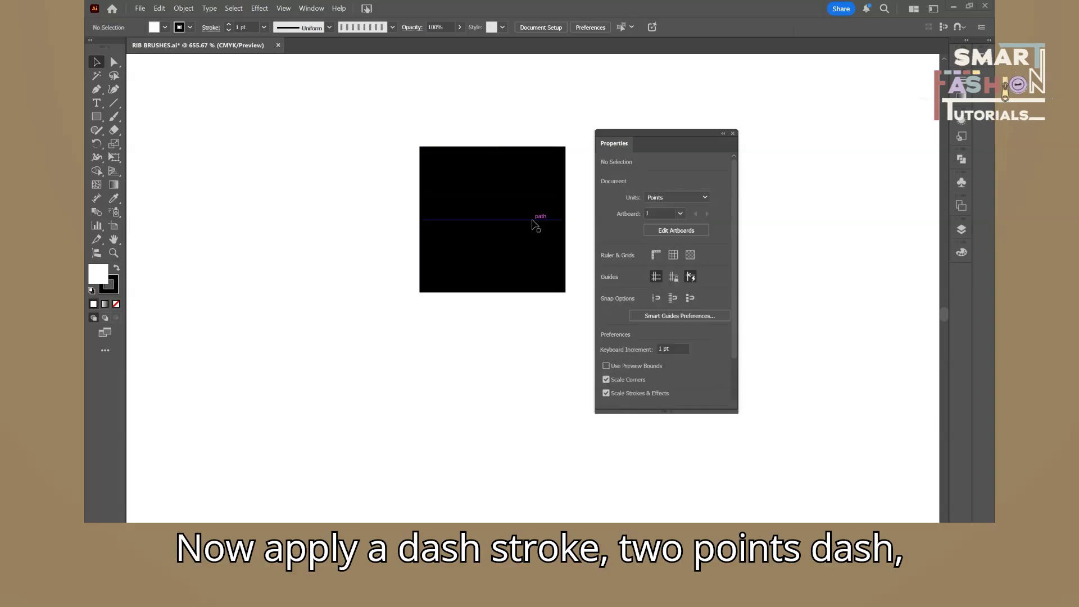
{"action": "left_click", "coordinate": [624, 287]}
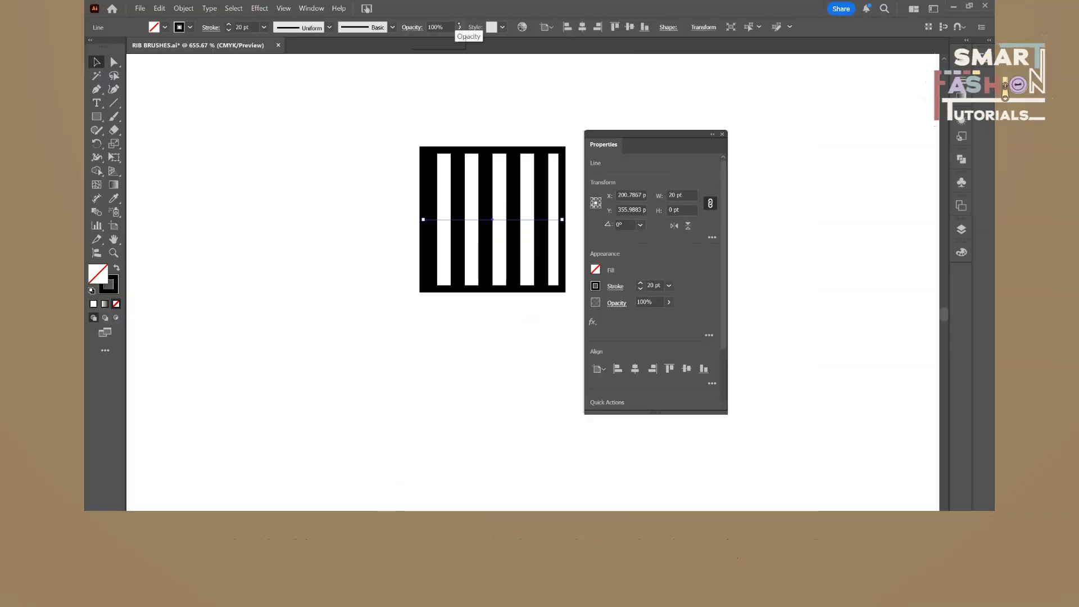
{"action": "left_click_drag", "start_coordinate": [460, 40], "coordinate": [433, 41]}
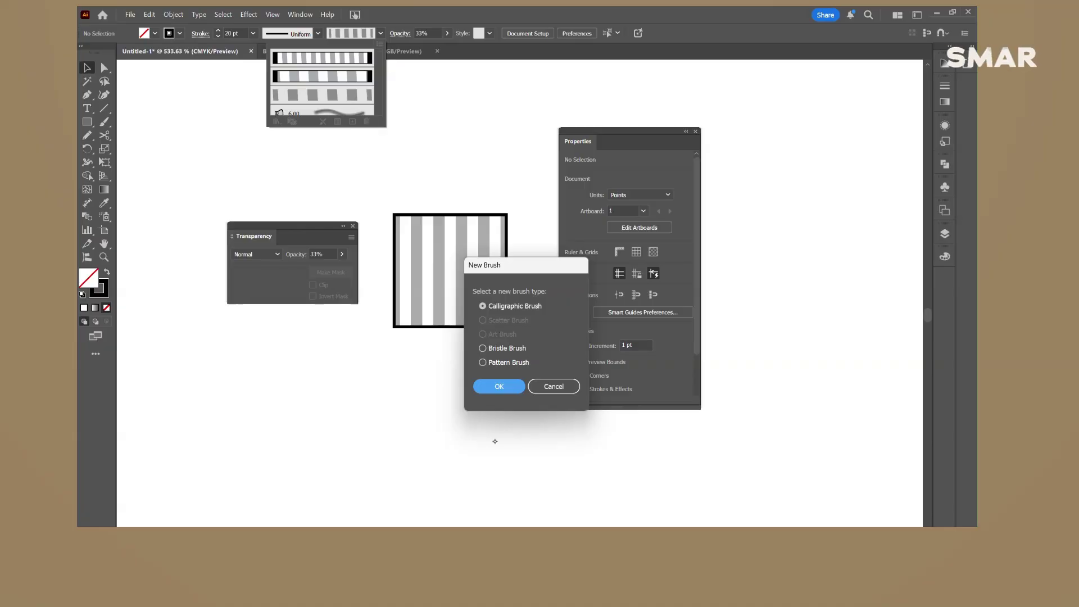
- Make an Art Brush from the striped square, using Stretch Between Guides and setting its start and end guide positions
{"action": "key", "text": "Escape"}
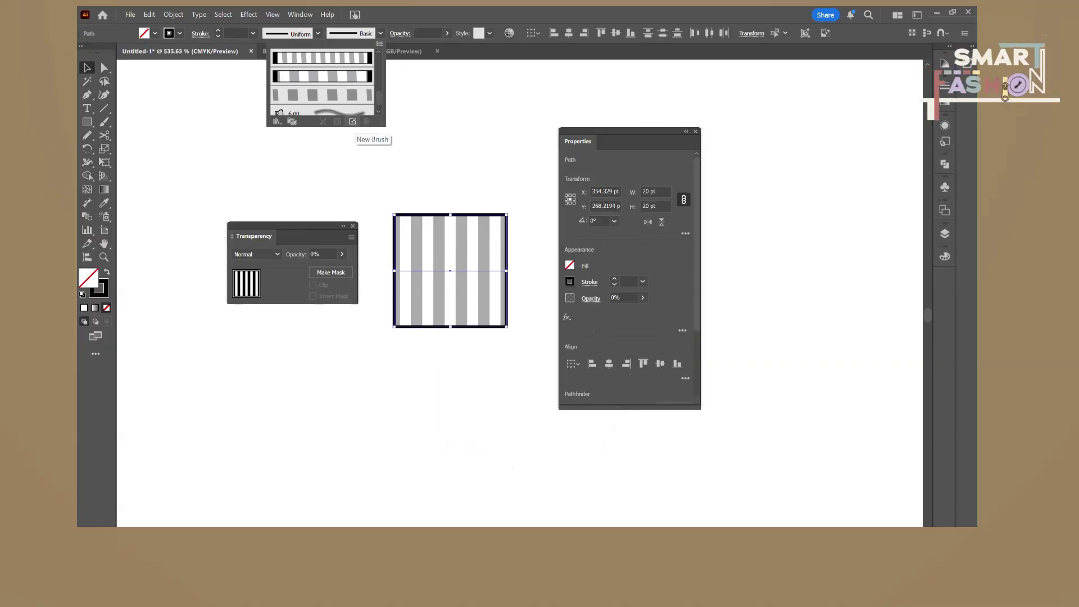
{"action": "left_click", "coordinate": [352, 121]}
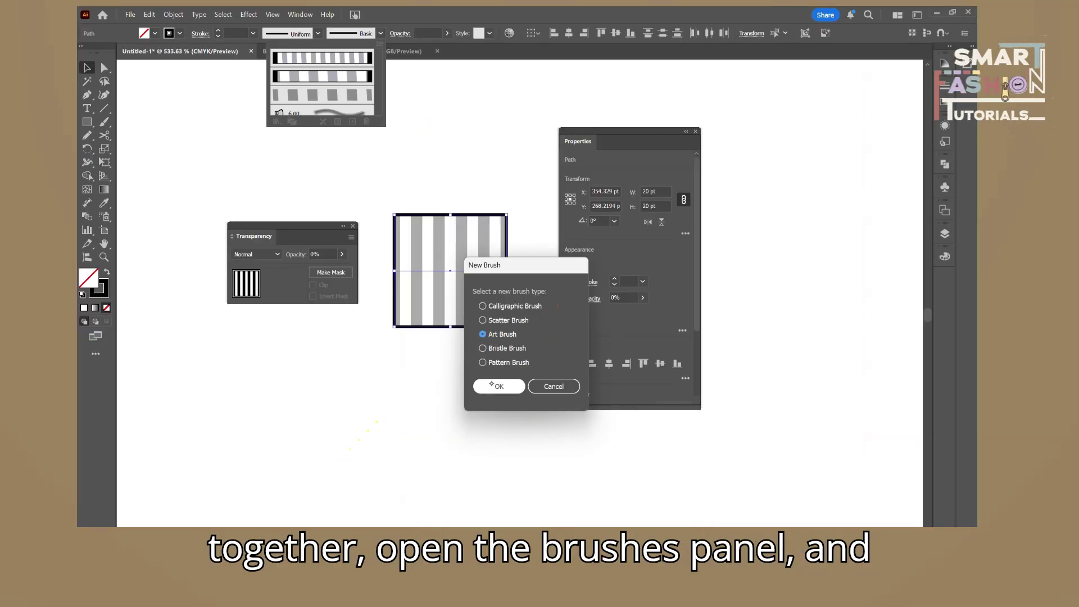
{"action": "left_click", "coordinate": [491, 384]}
{"action": "left_click", "coordinate": [293, 291]}
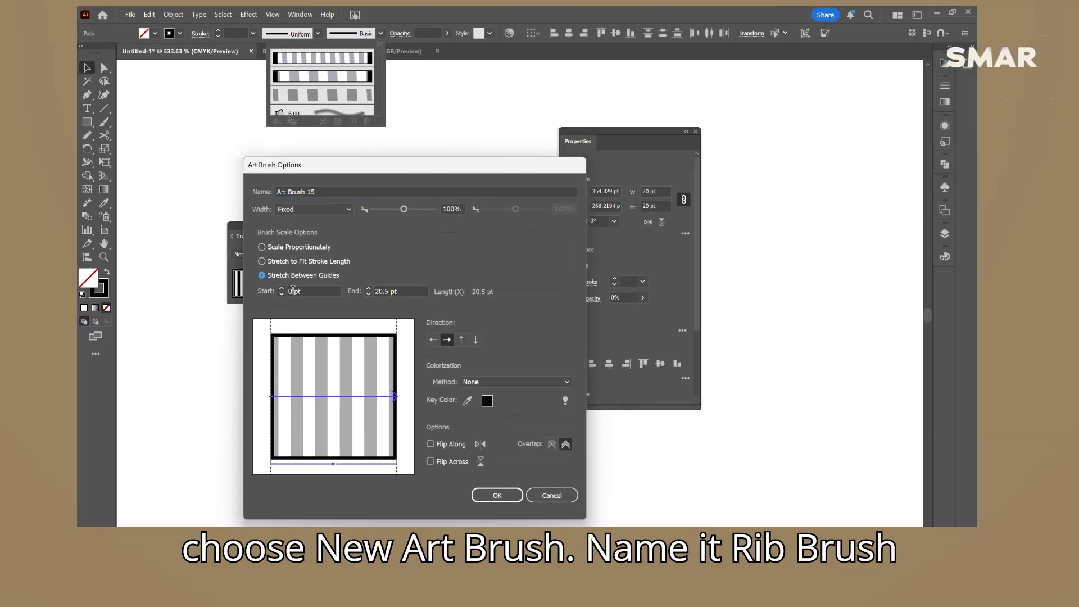
{"action": "double_click", "coordinate": [382, 291]}
{"action": "type", "text": "2"}
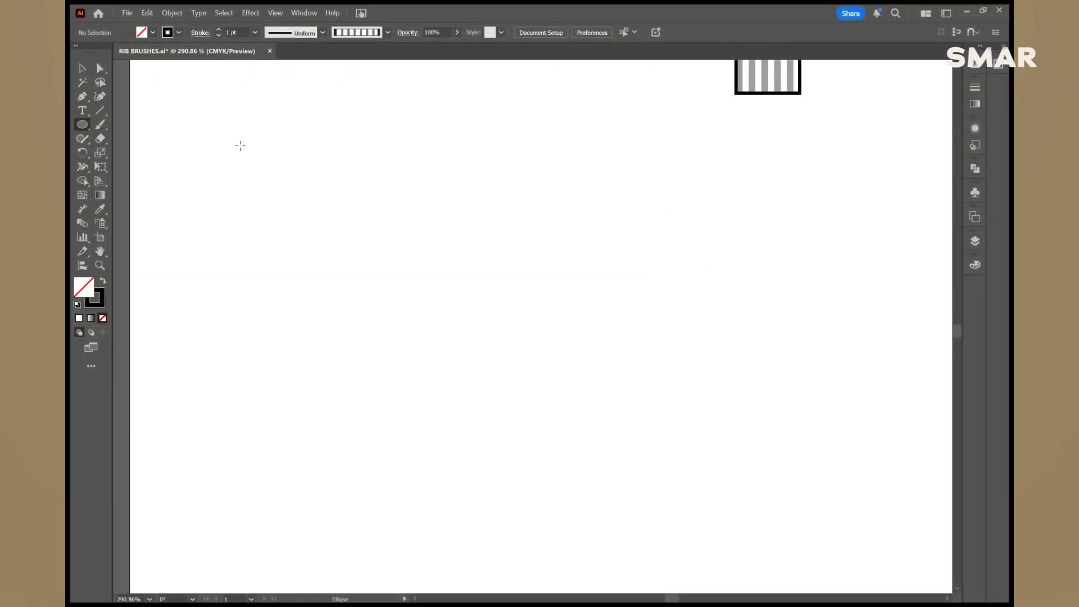
- Draw a large circle and delete its top anchor to leave only the lower half arc
{"action": "left_click_drag", "start_coordinate": [220, 130], "coordinate": [640, 466]}
{"action": "key", "text": "a"}
{"action": "left_click", "coordinate": [431, 129]}
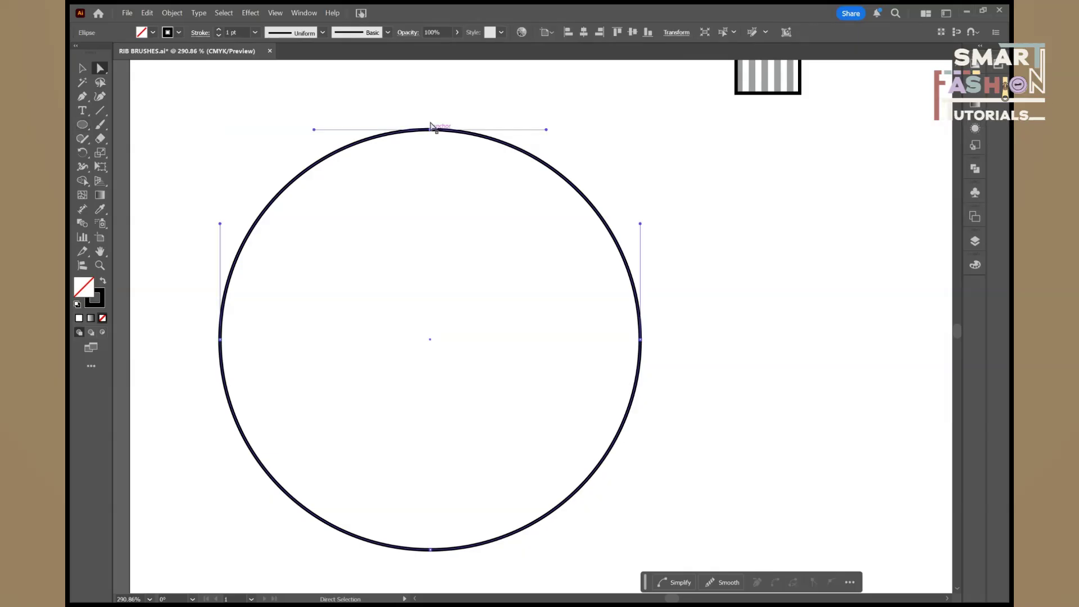
{"action": "key", "text": "Delete"}
{"action": "key", "text": "v"}
- Apply the rib art brush to the half arc and deselect it
{"action": "left_click", "coordinate": [636, 389]}
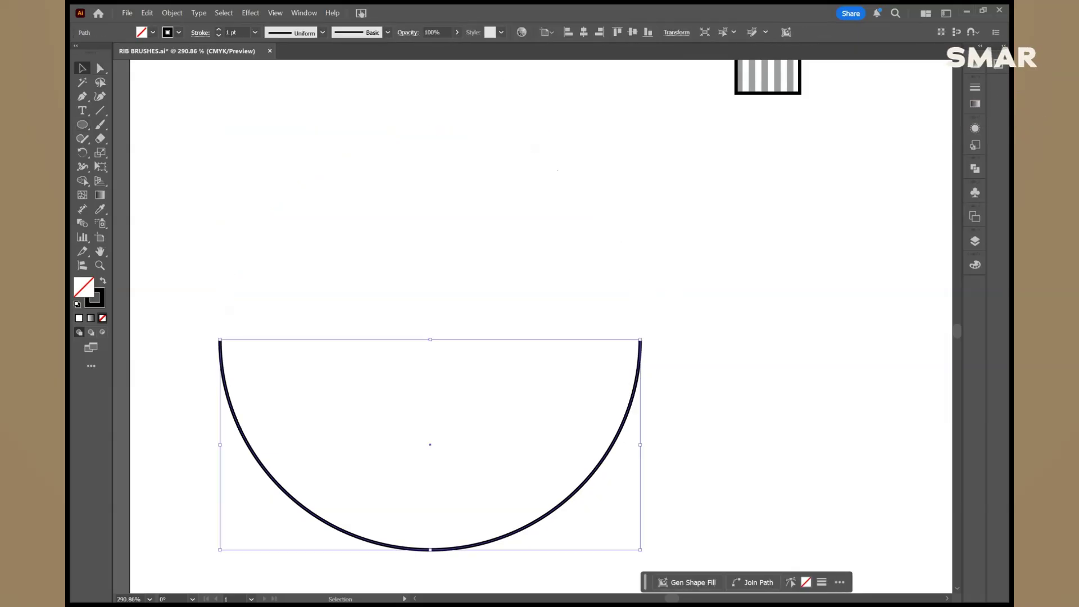
{"action": "left_click", "coordinate": [371, 86]}
{"action": "left_click", "coordinate": [662, 294]}
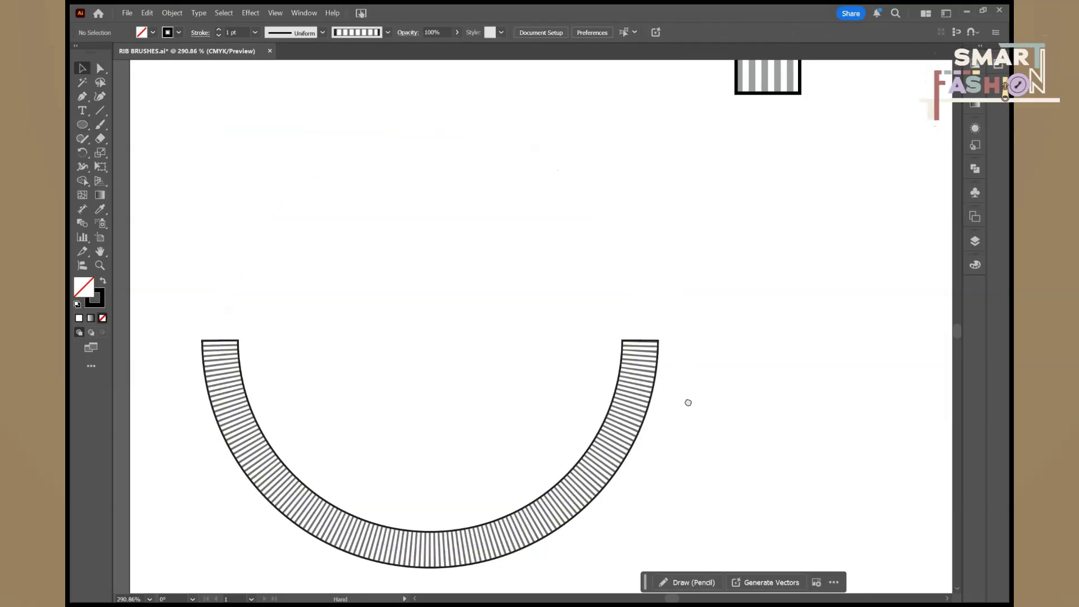
- Paint a rising wavy stroke with the rib brush over the arc, and move the arc's lowest anchor upward
{"action": "left_click_drag", "start_coordinate": [686, 402], "coordinate": [677, 319]}
{"action": "left_click_drag", "start_coordinate": [614, 152], "coordinate": [733, 101]}
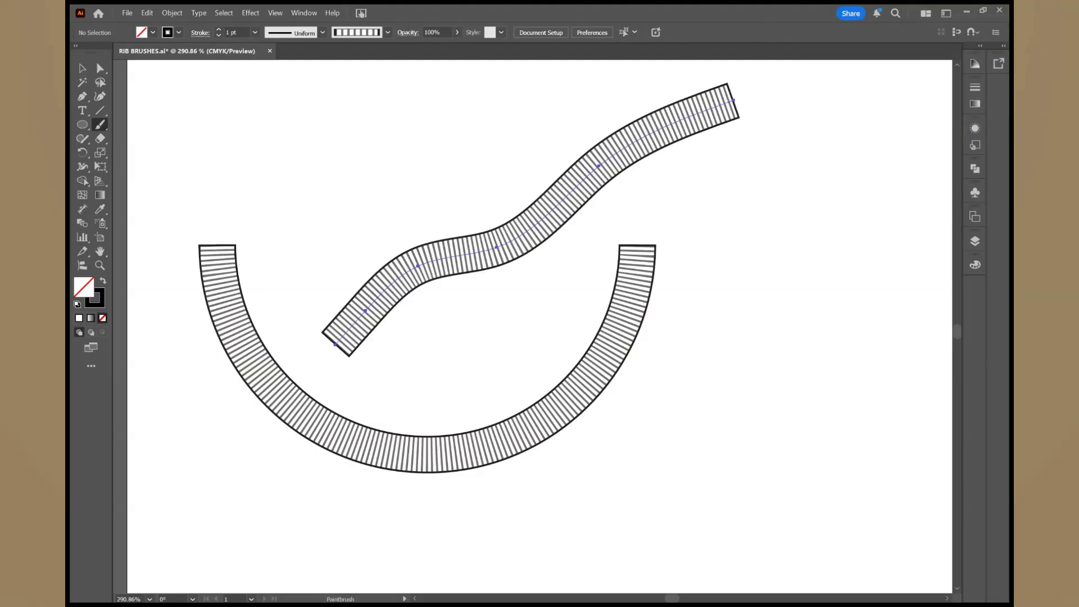
{"action": "key", "text": "v"}
{"action": "left_click", "coordinate": [713, 375]}
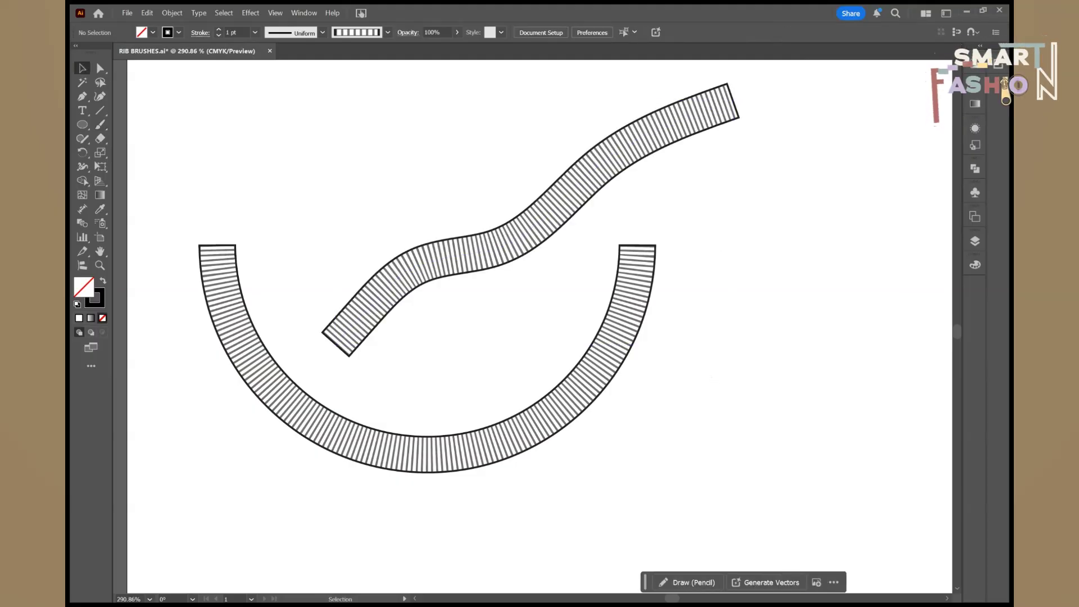
{"action": "key", "text": "a"}
{"action": "left_click_drag", "start_coordinate": [428, 454], "coordinate": [429, 392]}
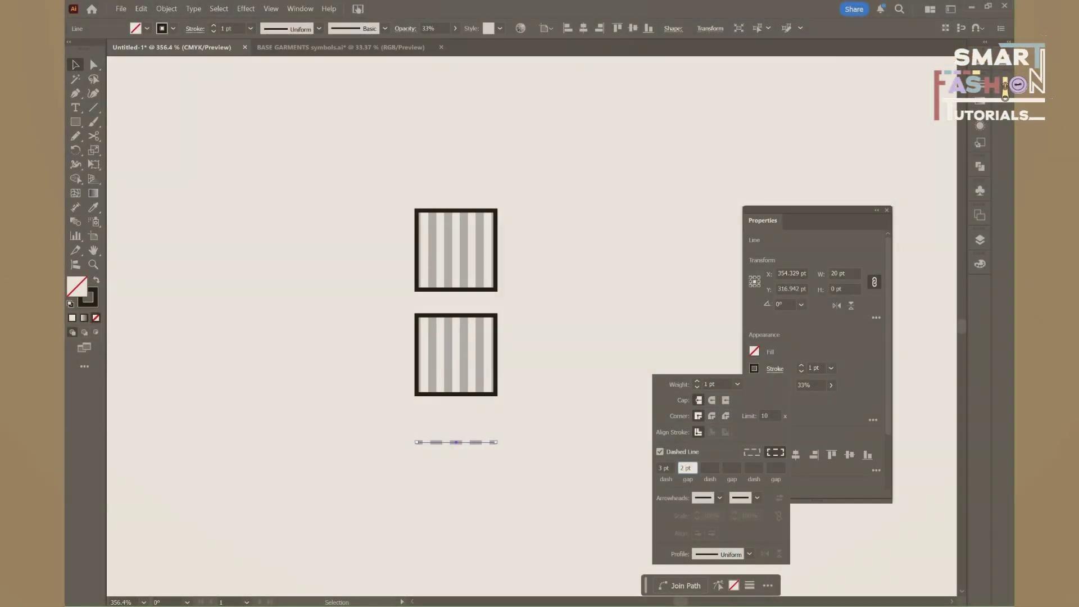
- Set the dashed line's gap to 1 pt and place the line just inside the lower square's bottom edge
{"action": "type", "text": "1pt"}
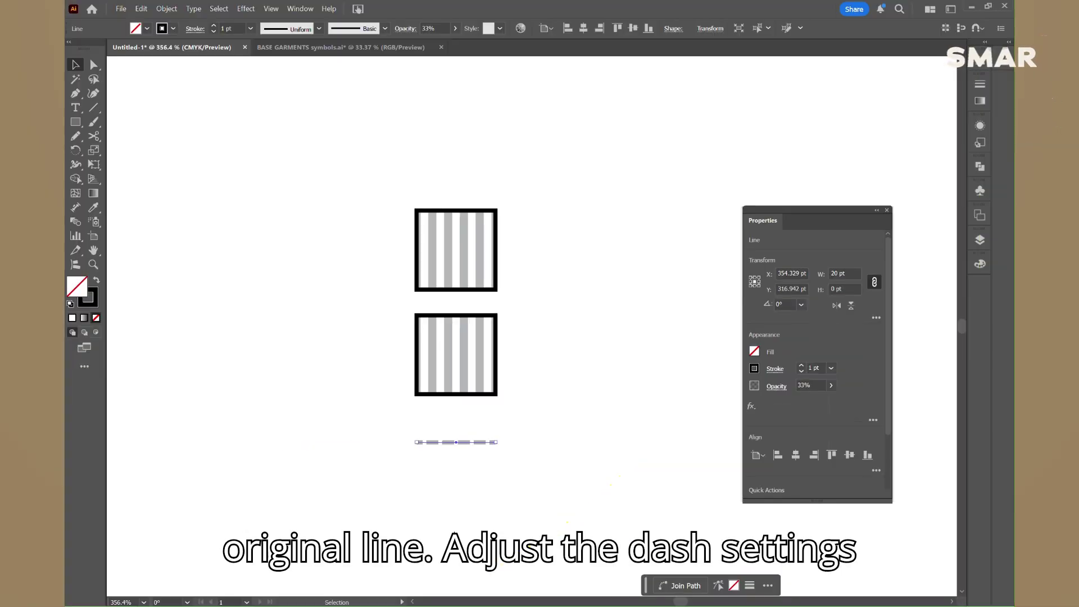
{"action": "left_click", "coordinate": [486, 463]}
{"action": "left_click_drag", "start_coordinate": [482, 443], "coordinate": [482, 388]}
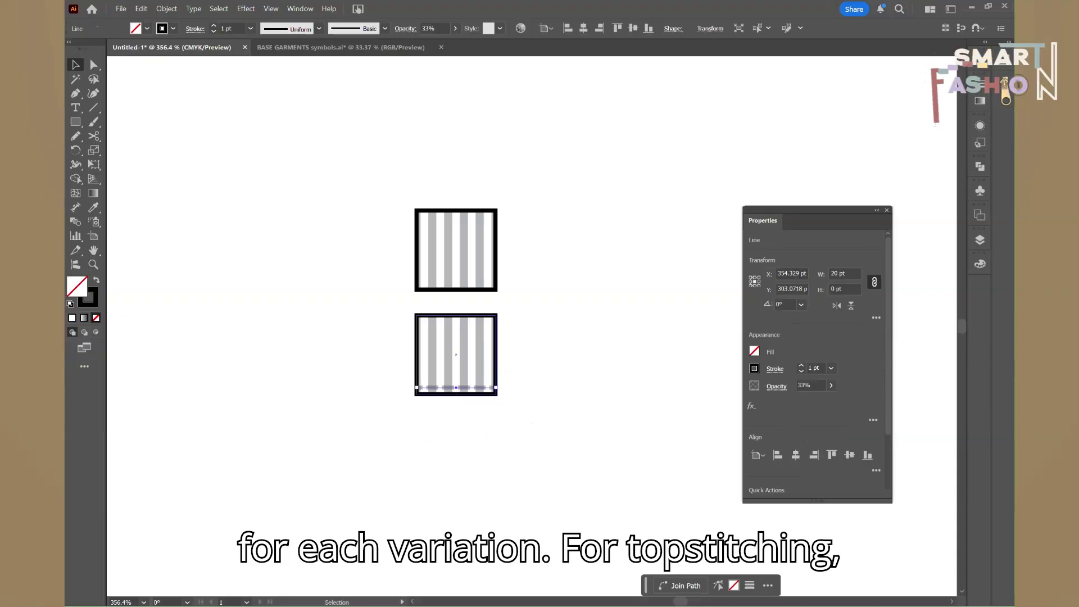
- Set the stitch line's opacity to 100% and duplicate it just below the lower square
{"action": "left_click", "coordinate": [456, 28]}
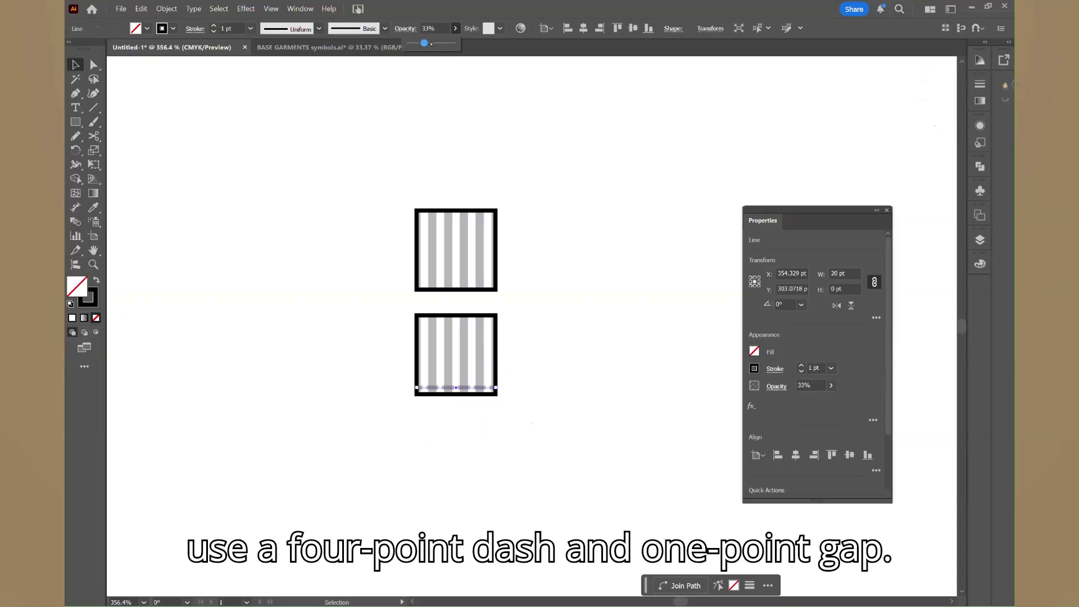
{"action": "left_click", "coordinate": [537, 391]}
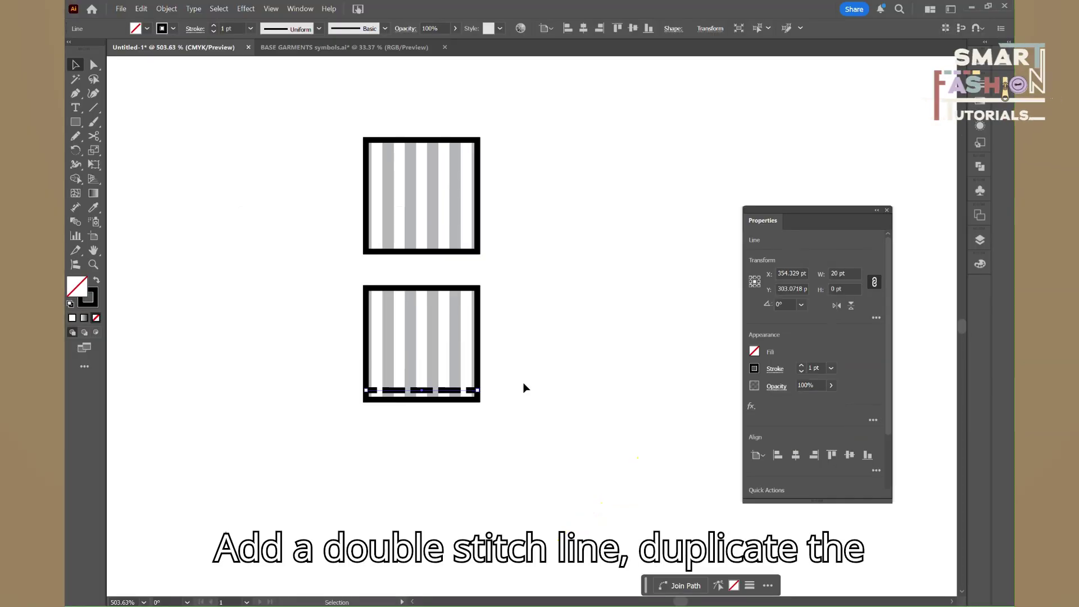
{"action": "left_click", "coordinate": [524, 388]}
{"action": "left_click_drag", "start_coordinate": [452, 391], "coordinate": [449, 410]}
{"action": "left_click", "coordinate": [522, 394]}
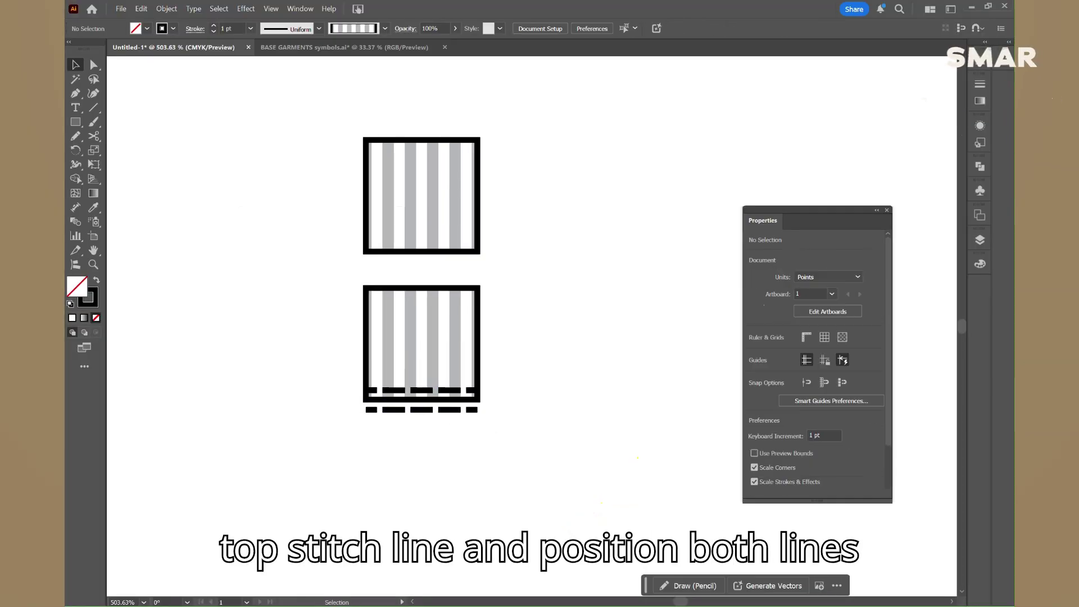
- Make an Art Brush from the lower square and its two stitch lines, with Stretch Between Guides, a 4 pt start and an end position
{"action": "scroll", "coordinate": [544, 320], "scroll_direction": "down", "scroll_amount": 2}
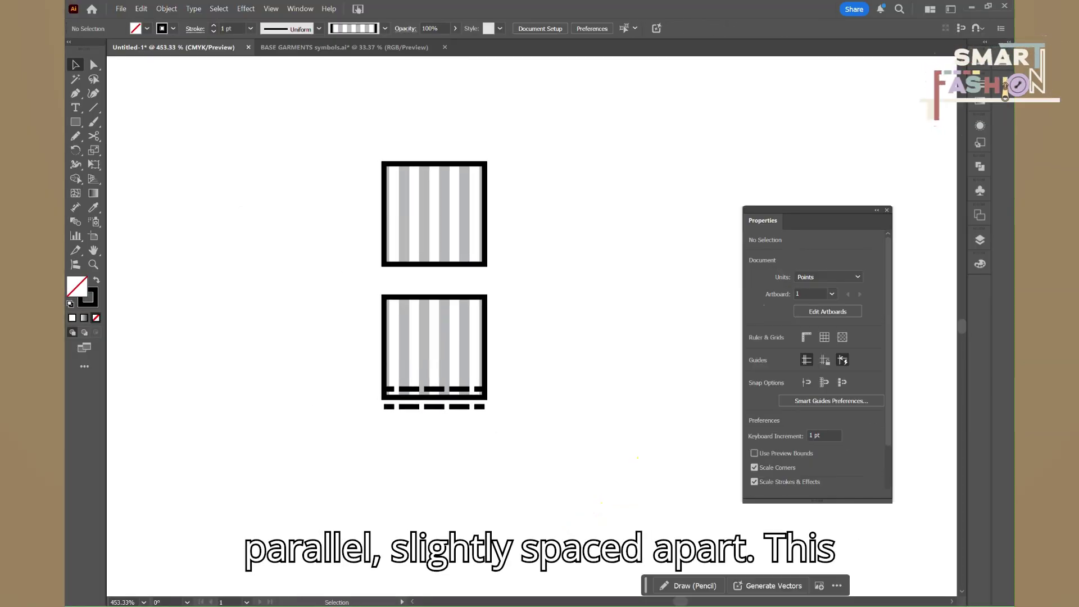
{"action": "left_click_drag", "start_coordinate": [344, 290], "coordinate": [526, 419]}
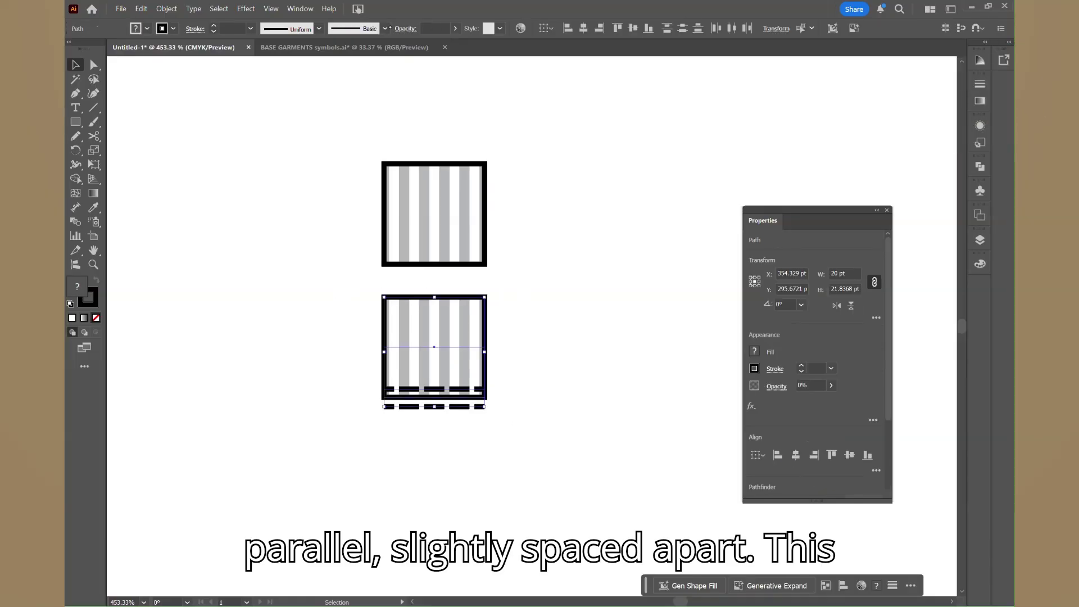
{"action": "left_click", "coordinate": [386, 28]}
{"action": "left_click", "coordinate": [355, 122]}
{"action": "left_click", "coordinate": [496, 345]}
{"action": "left_click", "coordinate": [510, 400]}
{"action": "left_click", "coordinate": [260, 283]}
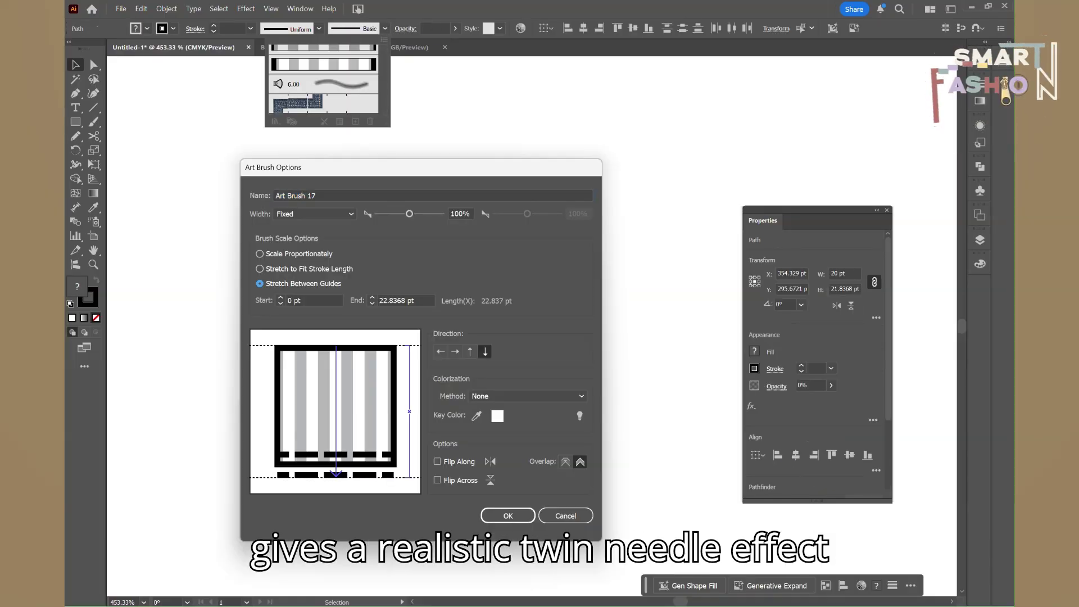
{"action": "type", "text": "4"}
{"action": "double_click", "coordinate": [392, 301]}
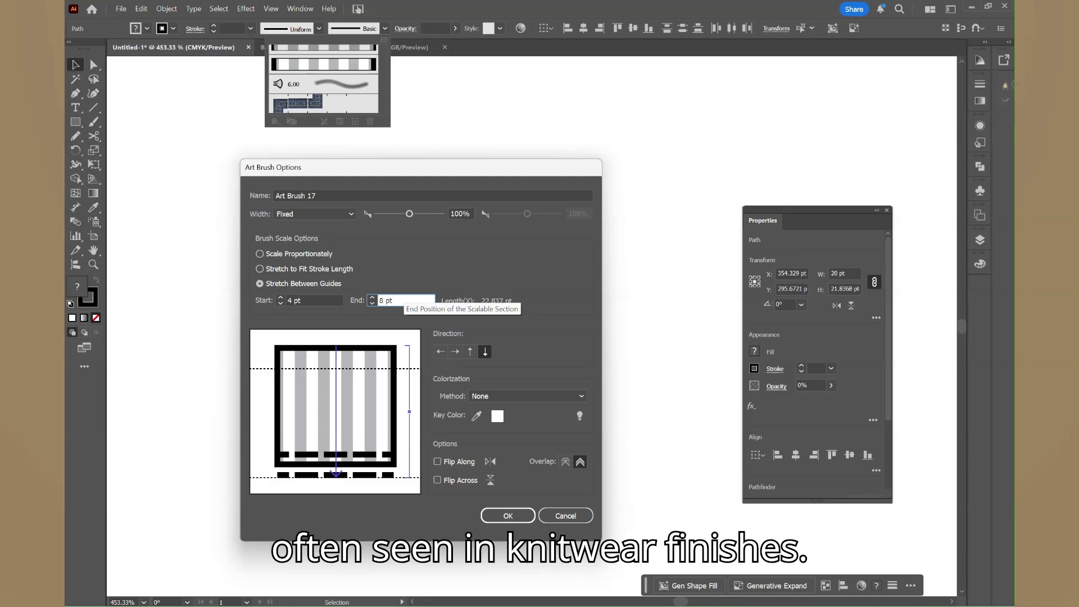
{"action": "key", "text": "Return"}
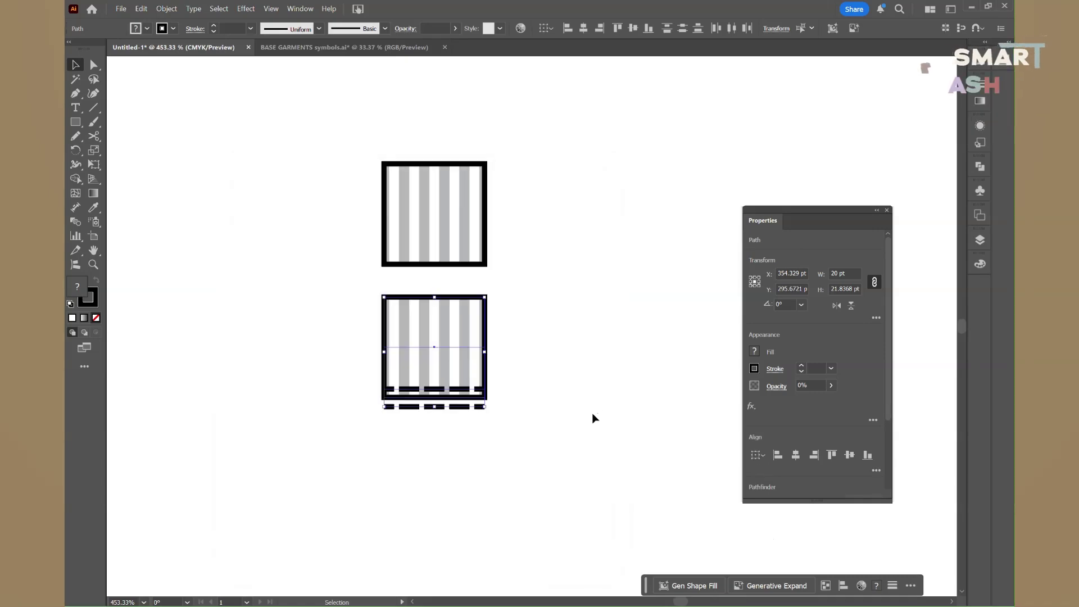
- Paint a long wavy stroke with the stitched rib brush above the two squares
{"action": "left_click", "coordinate": [595, 414]}
{"action": "scroll", "coordinate": [597, 413], "scroll_direction": "down", "scroll_amount": 5}
{"action": "key", "text": "b"}
{"action": "left_click_drag", "start_coordinate": [213, 363], "coordinate": [622, 216]}
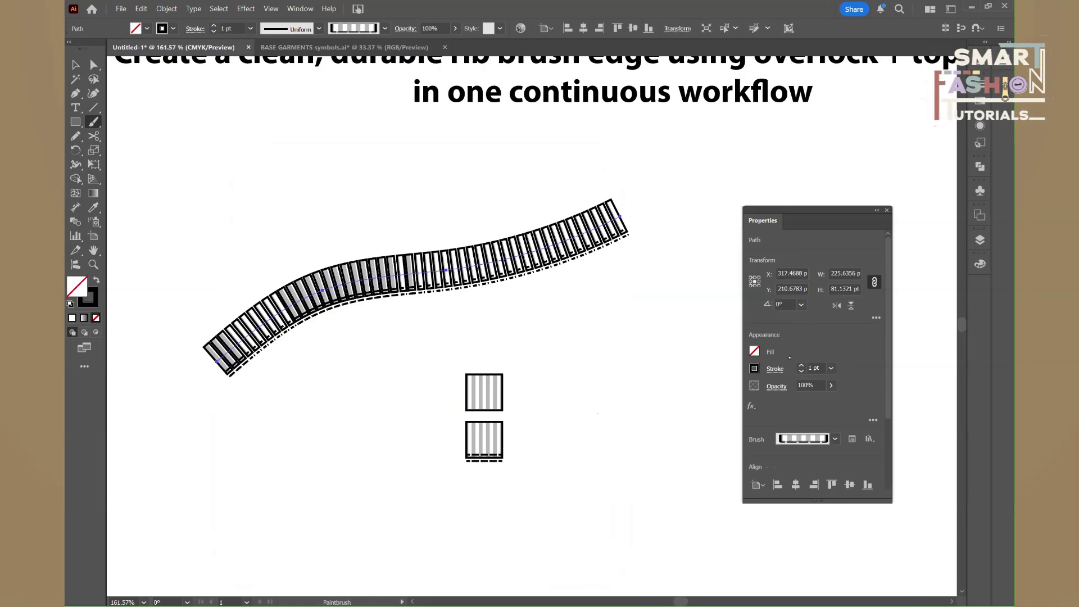
- Turn off the dashed line setting on the painted rib stroke and deselect it
{"action": "left_click", "coordinate": [775, 368]}
{"action": "left_click", "coordinate": [660, 453]}
{"action": "key", "text": "v"}
{"action": "left_click", "coordinate": [590, 414]}
- Correct the Stretch Between Guides end position of the stitched rib brush and update the painted wavy stroke that uses it
{"action": "left_click", "coordinate": [548, 246]}
{"action": "left_click", "coordinate": [385, 28]}
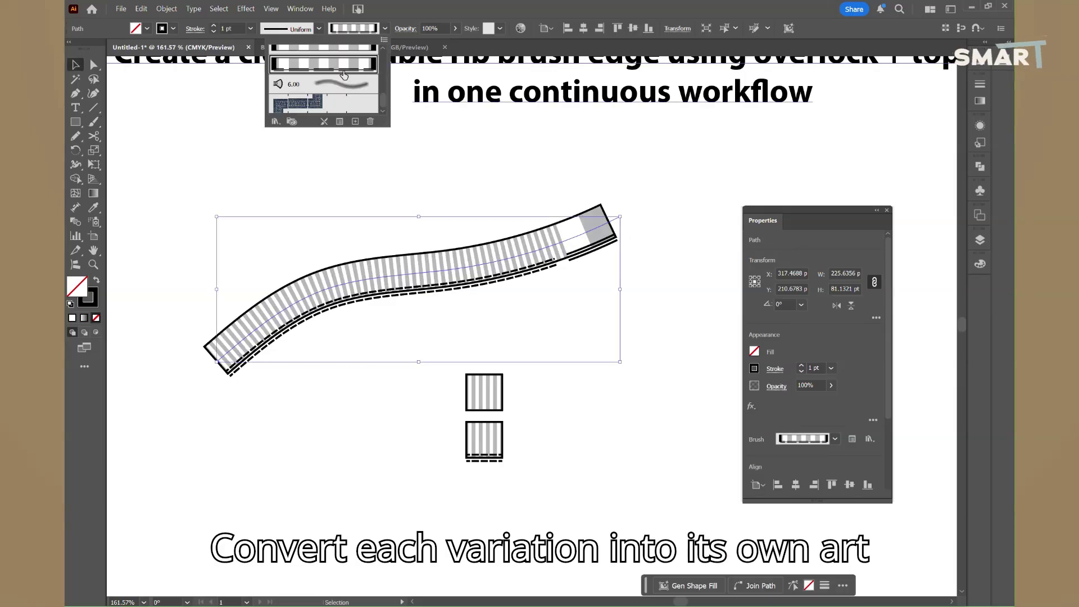
{"action": "double_click", "coordinate": [323, 64]}
{"action": "left_click_drag", "start_coordinate": [482, 165], "coordinate": [819, 117]}
{"action": "left_click", "coordinate": [722, 250]}
{"action": "key", "text": "BackSpace"}
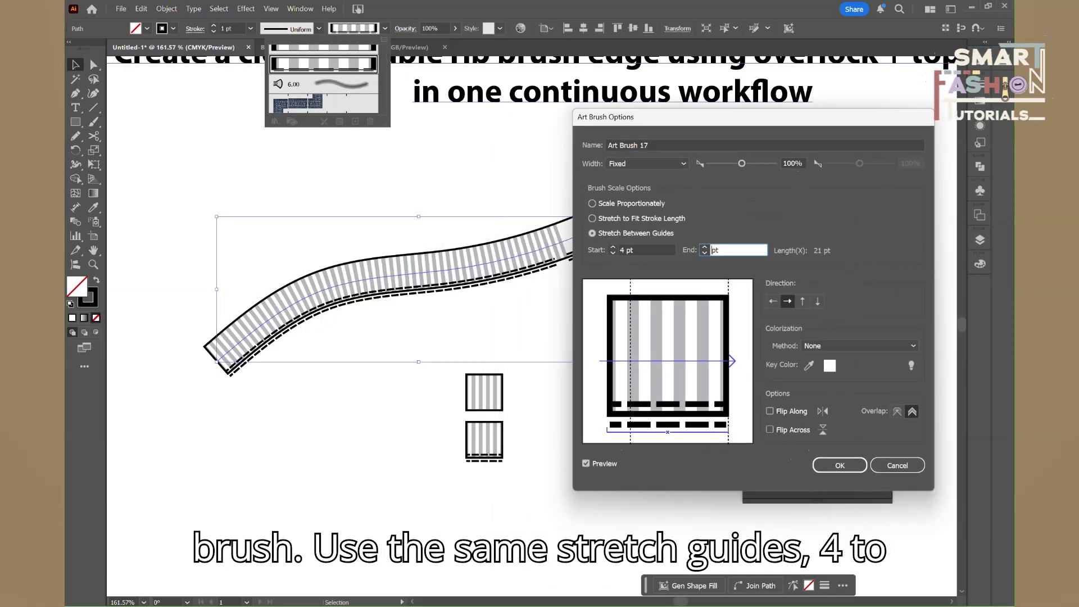
{"action": "key", "text": "Tab"}
{"action": "mouse_move", "coordinate": [703, 117]}
{"action": "left_mouse_down"}
{"action": "mouse_move", "coordinate": [731, 231]}
{"action": "mouse_move", "coordinate": [795, 218]}
{"action": "mouse_move", "coordinate": [638, 96]}
{"action": "left_mouse_up"}
{"action": "left_click", "coordinate": [775, 444]}
{"action": "left_click", "coordinate": [676, 305]}
- Set the painted stitched rib stroke's weight to 0.5 pt and deselect it
{"action": "scroll", "coordinate": [680, 188], "scroll_direction": "down", "scroll_amount": 2}
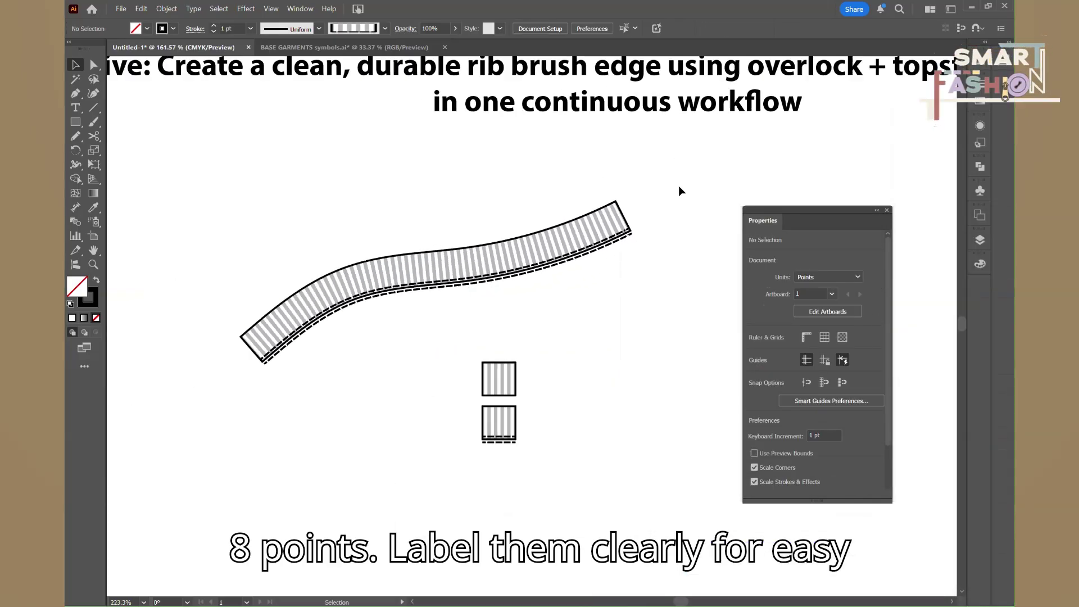
{"action": "left_click", "coordinate": [250, 28]}
{"action": "left_click", "coordinate": [264, 51]}
{"action": "left_click", "coordinate": [399, 401]}
- Set the lower square's dashed stitch lines to 0.5 pt and move them up inside the square's bottom edge
{"action": "scroll", "coordinate": [667, 157], "scroll_direction": "up", "scroll_amount": 3}
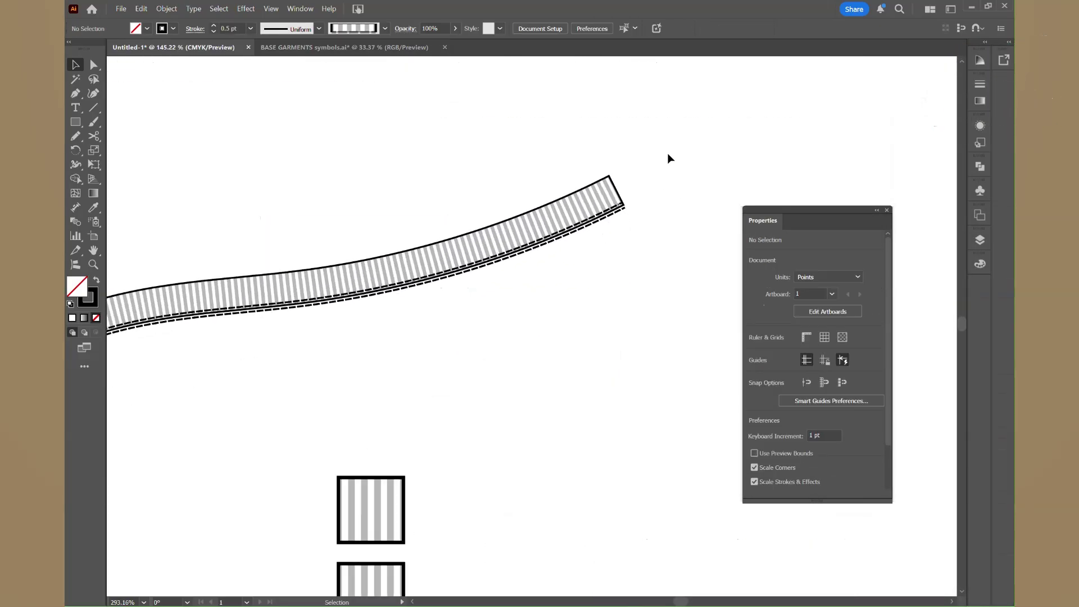
{"action": "scroll", "coordinate": [665, 183], "scroll_direction": "down", "scroll_amount": 1}
{"action": "scroll", "coordinate": [554, 242], "scroll_direction": "down", "scroll_amount": 1}
{"action": "scroll", "coordinate": [562, 344], "scroll_direction": "up", "scroll_amount": 3}
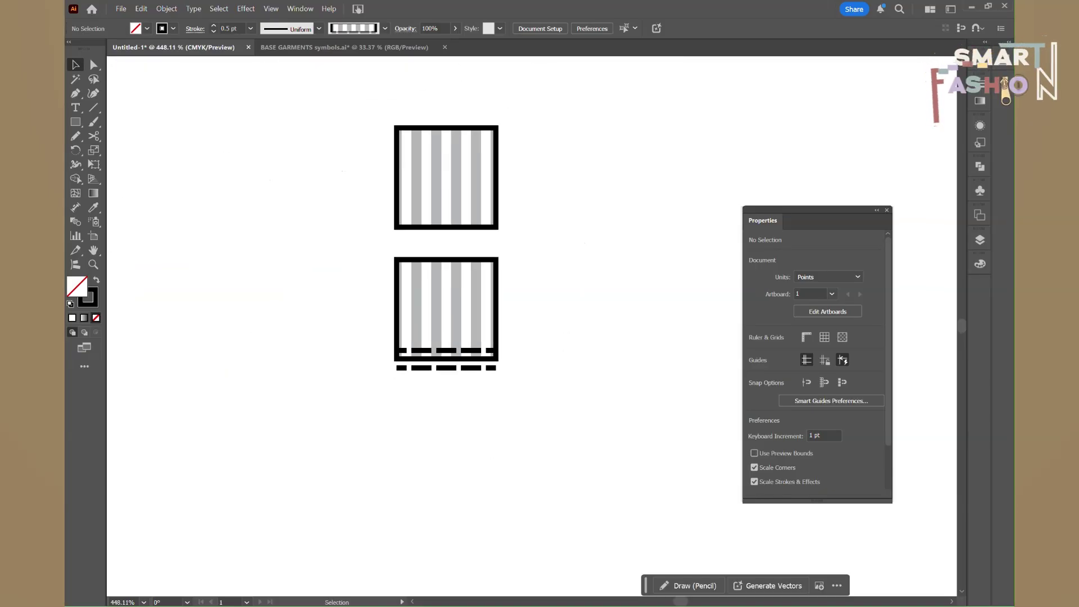
{"action": "left_click", "coordinate": [475, 349]}
{"action": "left_click", "coordinate": [251, 28]}
{"action": "left_click", "coordinate": [264, 51]}
{"action": "left_click_drag", "start_coordinate": [471, 361], "coordinate": [471, 346]}
{"action": "left_click", "coordinate": [530, 433]}
- Make an Art Brush from the lower square with its inner stitch lines, using Stretch Between Guides from 4 pt to 8 pt
{"action": "scroll", "coordinate": [530, 434], "scroll_direction": "up", "scroll_amount": 2}
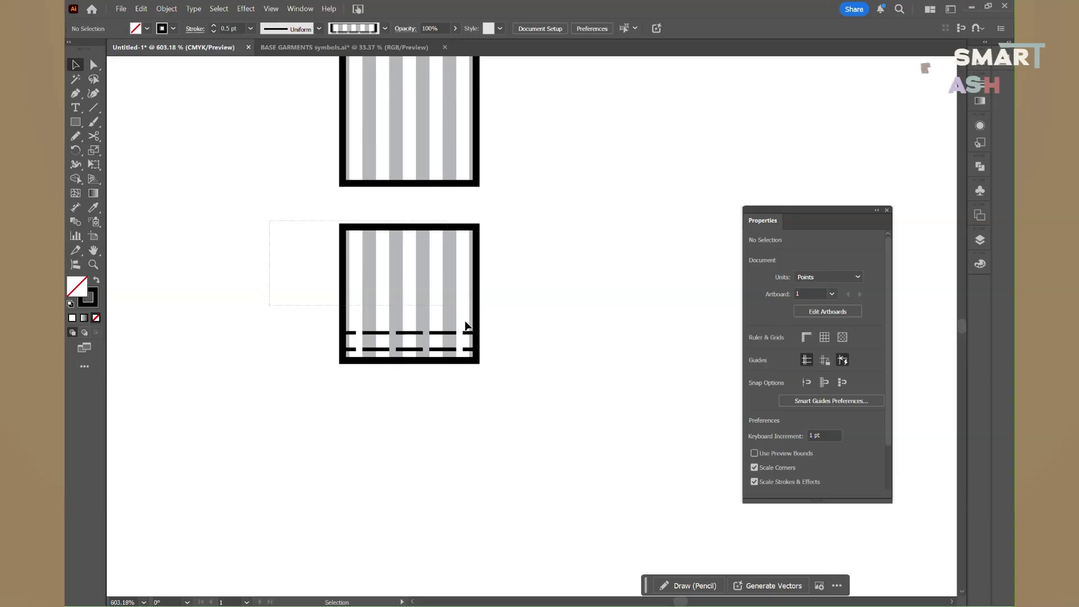
{"action": "left_click", "coordinate": [464, 325]}
{"action": "left_click", "coordinate": [385, 28]}
{"action": "left_click", "coordinate": [355, 122]}
{"action": "left_click", "coordinate": [496, 345]}
{"action": "left_click", "coordinate": [509, 401]}
{"action": "left_click", "coordinate": [723, 280]}
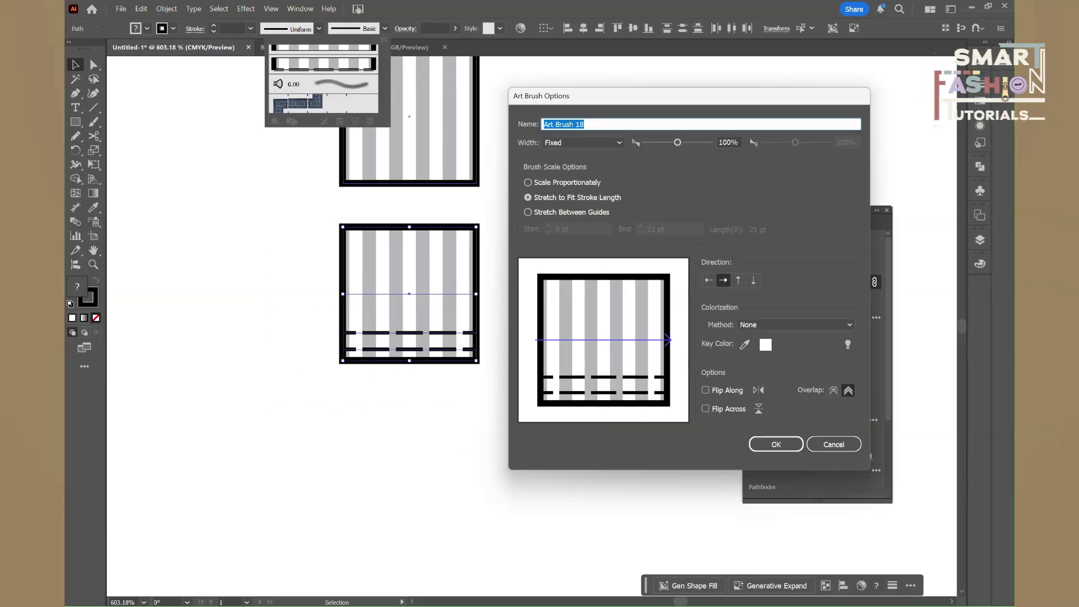
{"action": "left_click", "coordinate": [554, 212]}
{"action": "key", "text": "Tab"}
{"action": "type", "text": "2"}
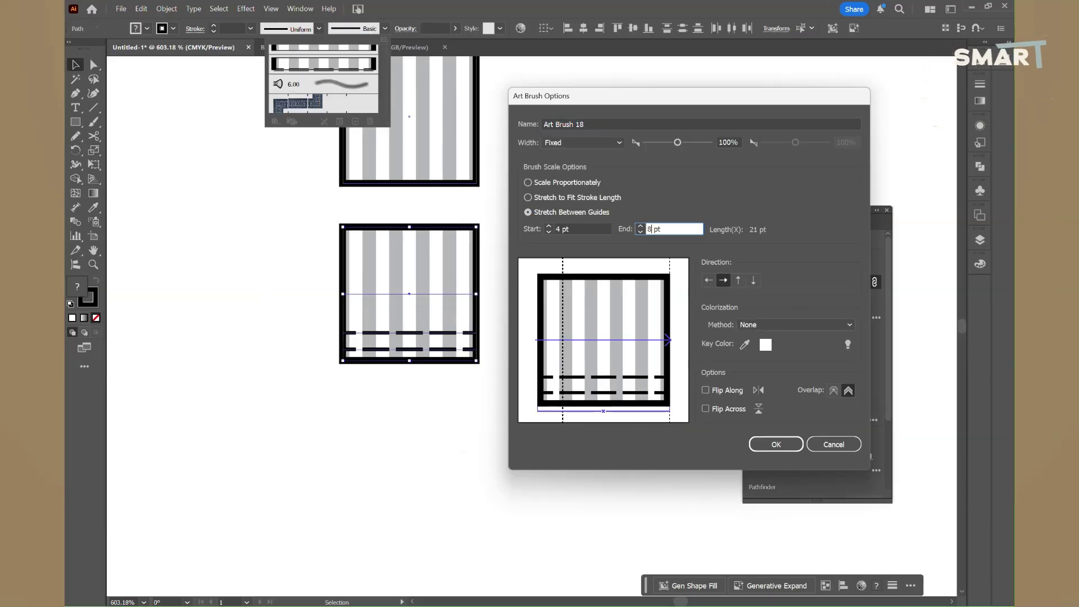
{"action": "key", "text": "Return"}
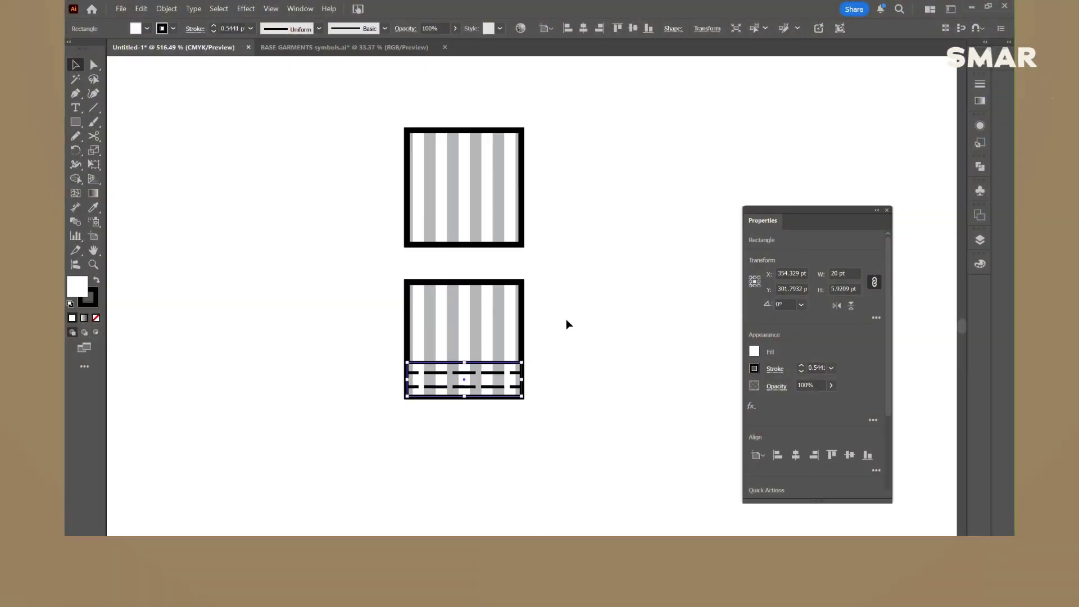
- Arrange the binding tape rectangle in the lower square to cover the grey ribs while staying behind both dashed stitch lines
{"action": "left_click", "coordinate": [521, 337]}
{"action": "right_click", "coordinate": [522, 337]}
{"action": "key", "text": "Escape"}
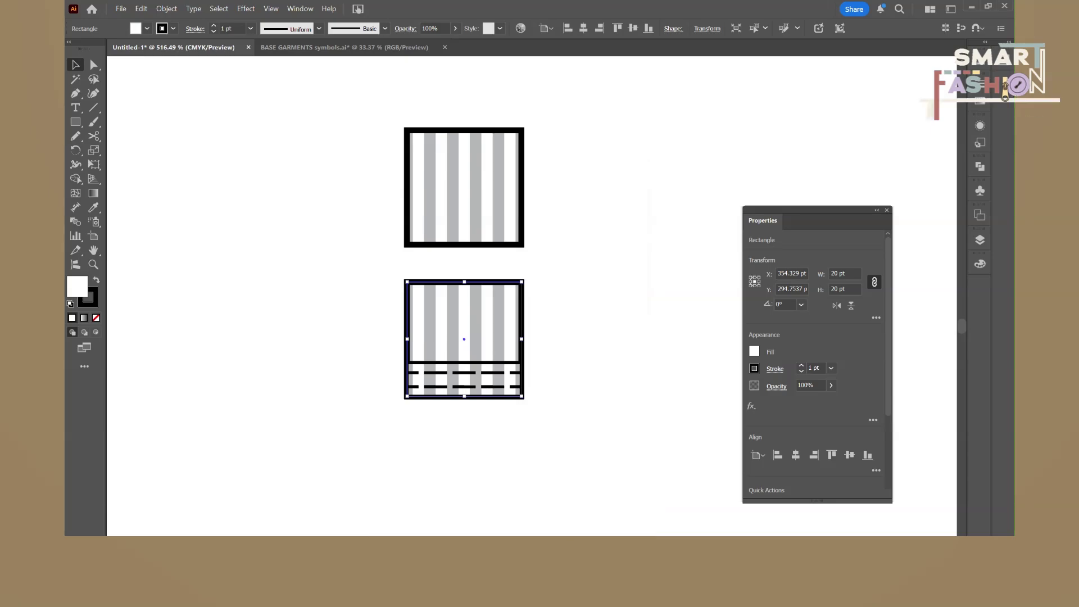
{"action": "left_click", "coordinate": [486, 427]}
{"action": "left_click", "coordinate": [493, 378]}
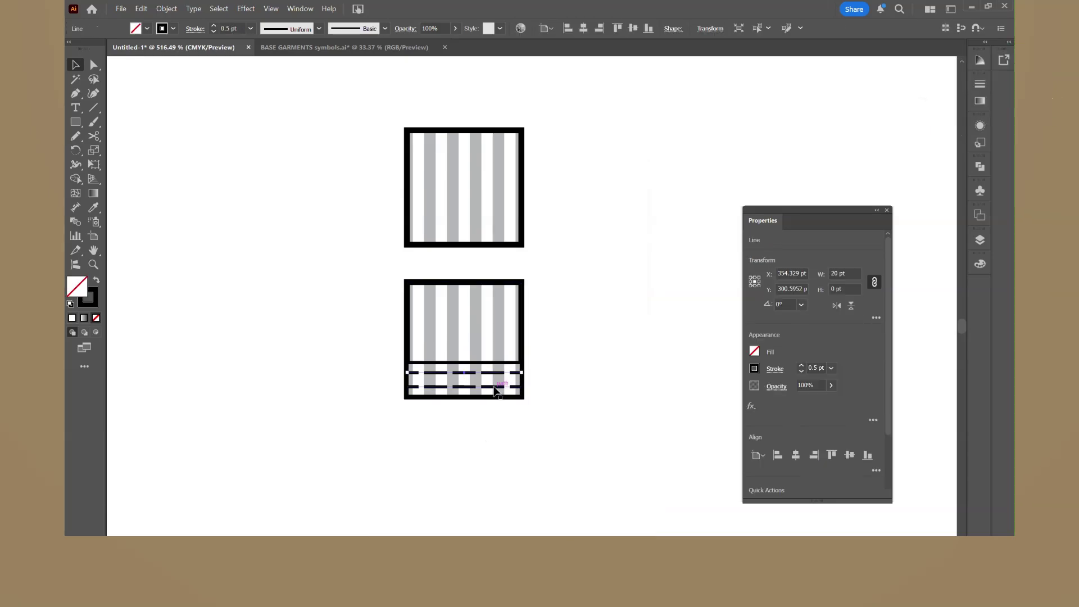
{"action": "right_click", "coordinate": [498, 362]}
{"action": "left_click", "coordinate": [525, 463]}
{"action": "scroll", "coordinate": [578, 349], "scroll_direction": "down", "scroll_amount": 1}
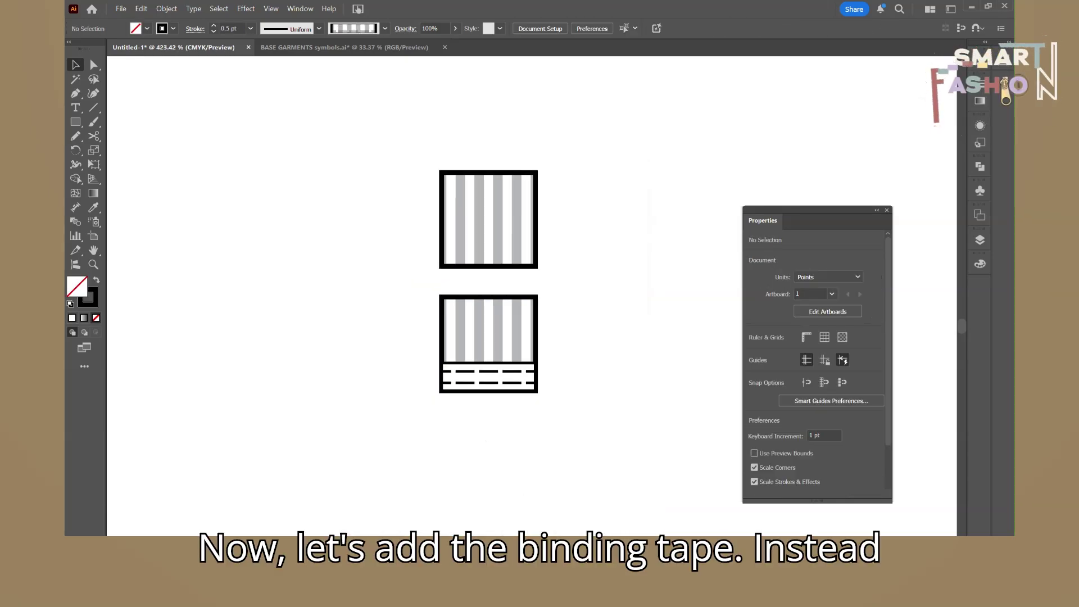
- Lower the top edge of the binding tape rectangle and nudge its lower dashed stitch line down toward the square's bottom edge
{"action": "scroll", "coordinate": [593, 407], "scroll_direction": "up", "scroll_amount": 3}
{"action": "left_click", "coordinate": [412, 392]}
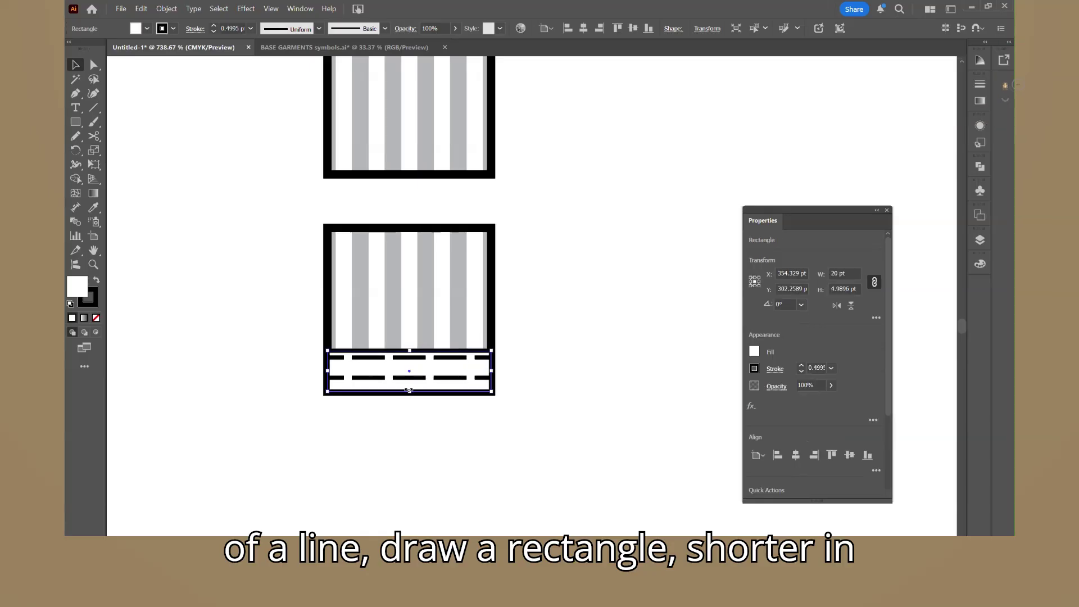
{"action": "left_click", "coordinate": [420, 377]}
{"action": "key", "text": "Down"}
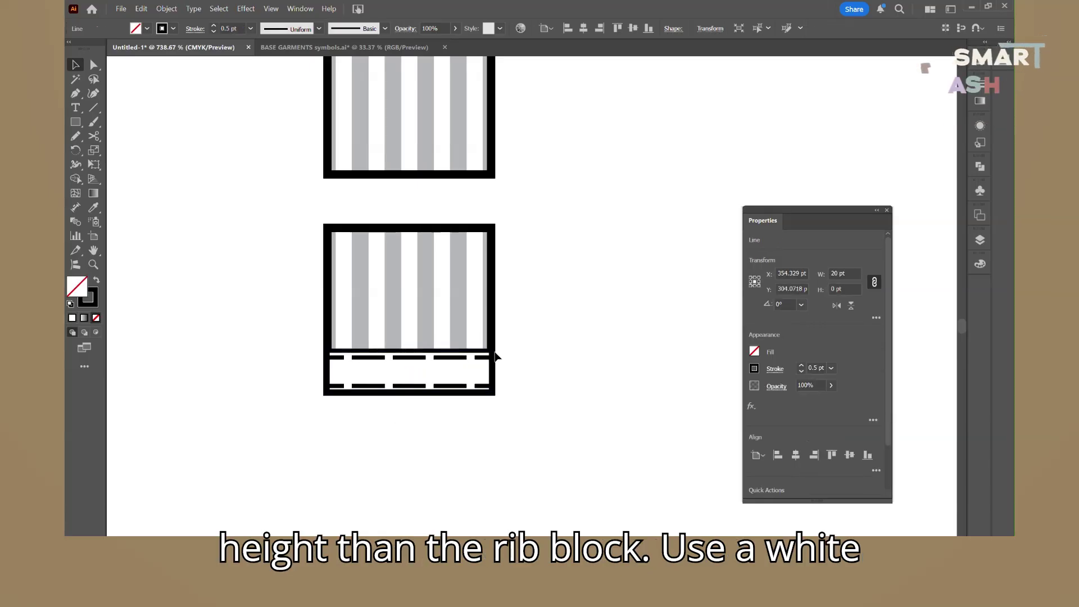
{"action": "key", "text": "Down"}
{"action": "left_click", "coordinate": [523, 360]}
{"action": "left_click", "coordinate": [420, 351]}
{"action": "left_click_drag", "start_coordinate": [409, 352], "coordinate": [409, 359]}
{"action": "left_click", "coordinate": [562, 388]}
- Make an Art Brush from the square with binding tape, using Stretch Between Guides from 4 pt to 8 pt
{"action": "scroll", "coordinate": [562, 383], "scroll_direction": "down", "scroll_amount": 2}
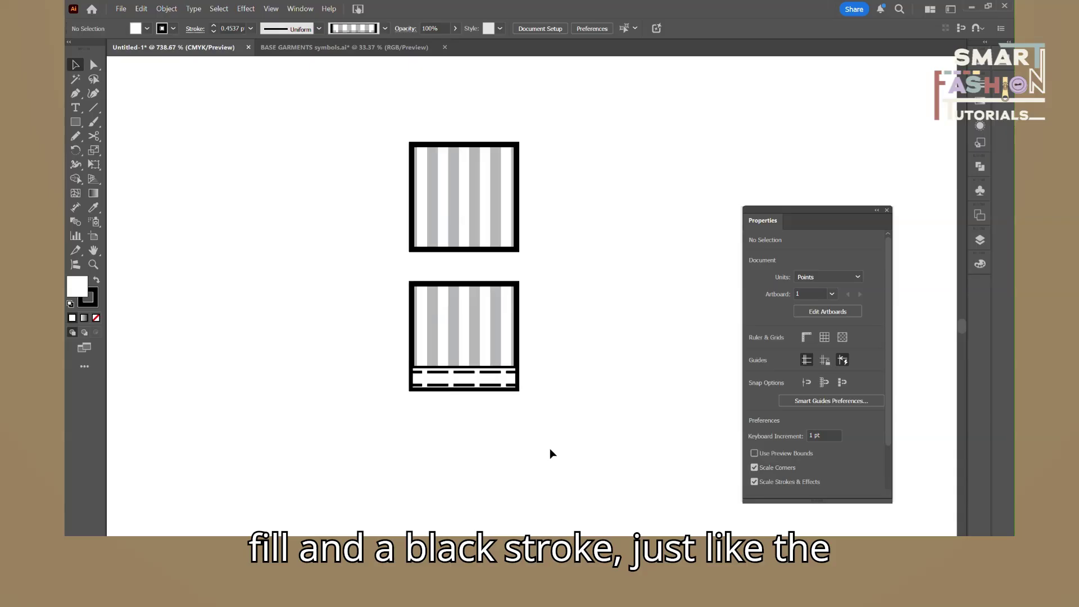
{"action": "scroll", "coordinate": [550, 453], "scroll_direction": "down", "scroll_amount": 3}
{"action": "left_click", "coordinate": [445, 388]}
{"action": "left_click", "coordinate": [385, 28]}
{"action": "left_click", "coordinate": [355, 121]}
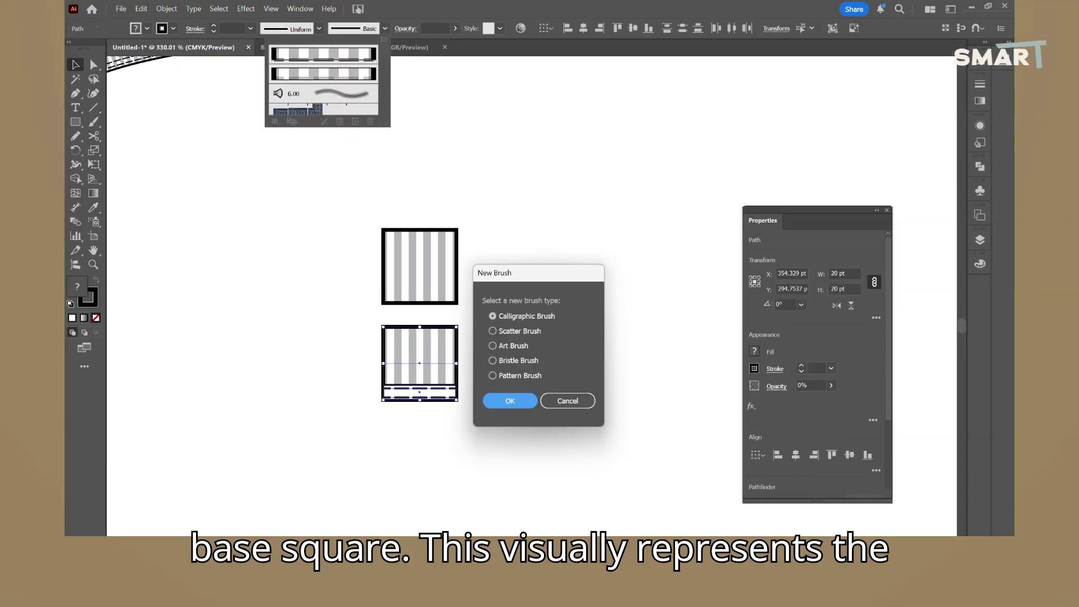
{"action": "left_click", "coordinate": [493, 346]}
{"action": "left_click", "coordinate": [511, 402]}
{"action": "left_click", "coordinate": [723, 280]}
{"action": "left_click", "coordinate": [532, 213]}
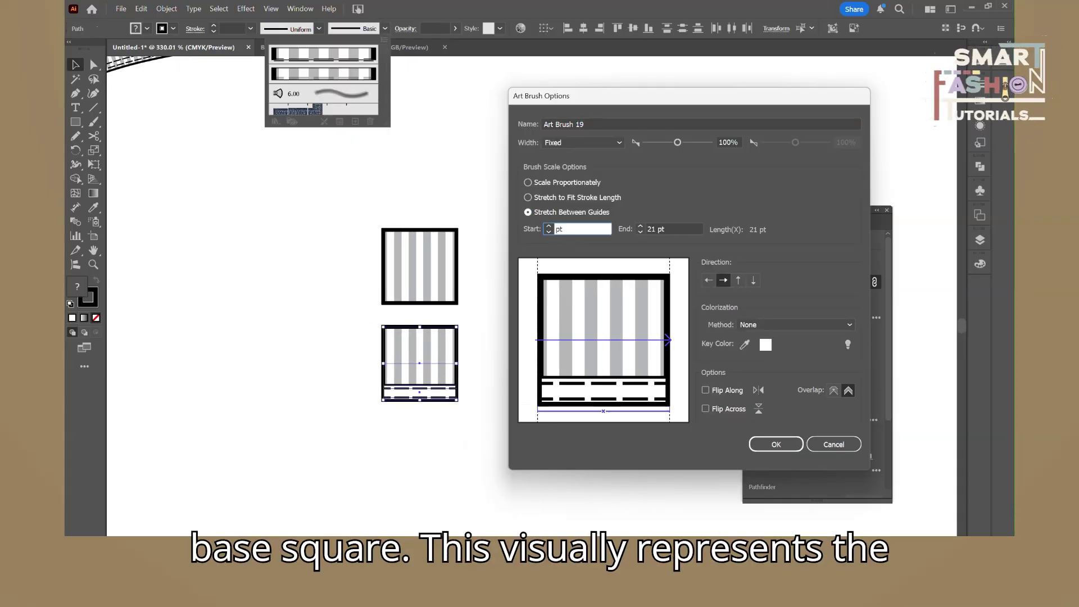
{"action": "type", "text": "4"}
{"action": "key", "text": "Tab"}
{"action": "type", "text": "8"}
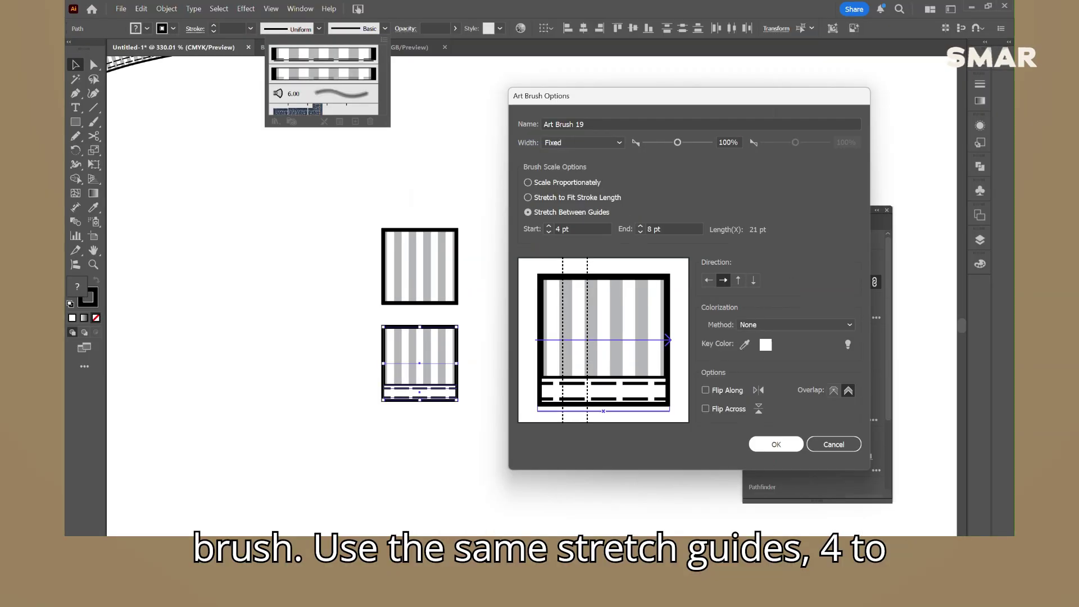
{"action": "left_click", "coordinate": [859, 606]}
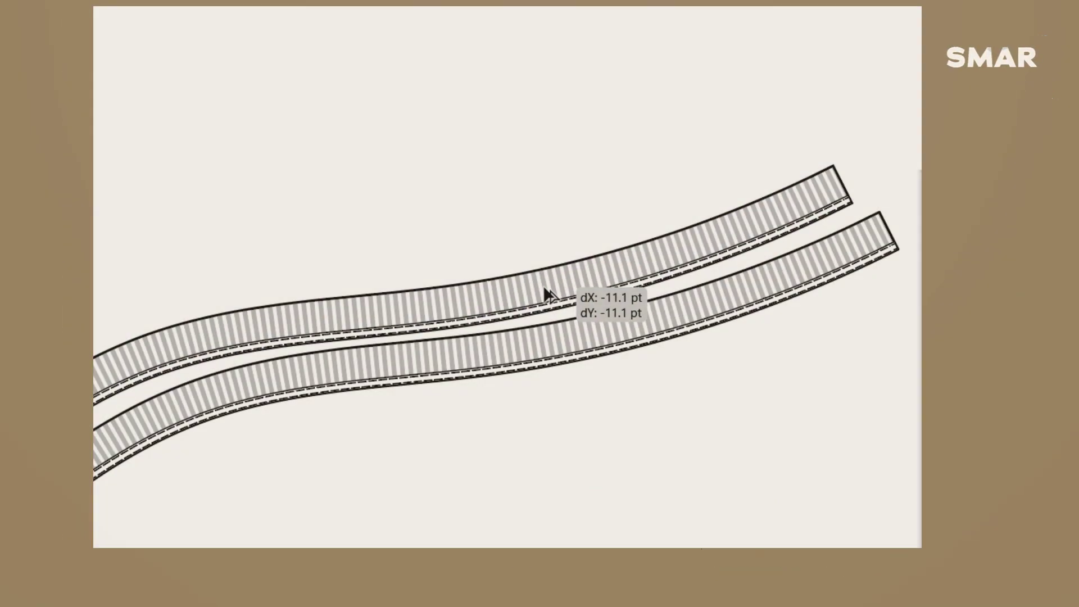
- Duplicate the painted wavy rib stroke upward three times to stack four parallel strokes
{"action": "left_click_drag", "start_coordinate": [543, 285], "coordinate": [543, 285]}
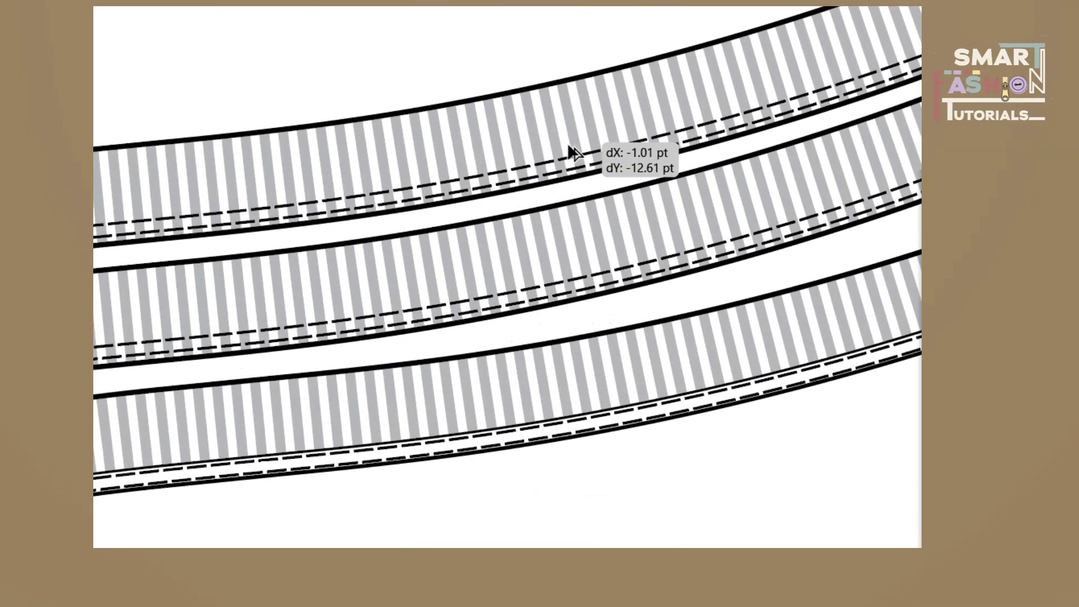
{"action": "left_click_drag", "start_coordinate": [572, 150], "coordinate": [553, 135]}
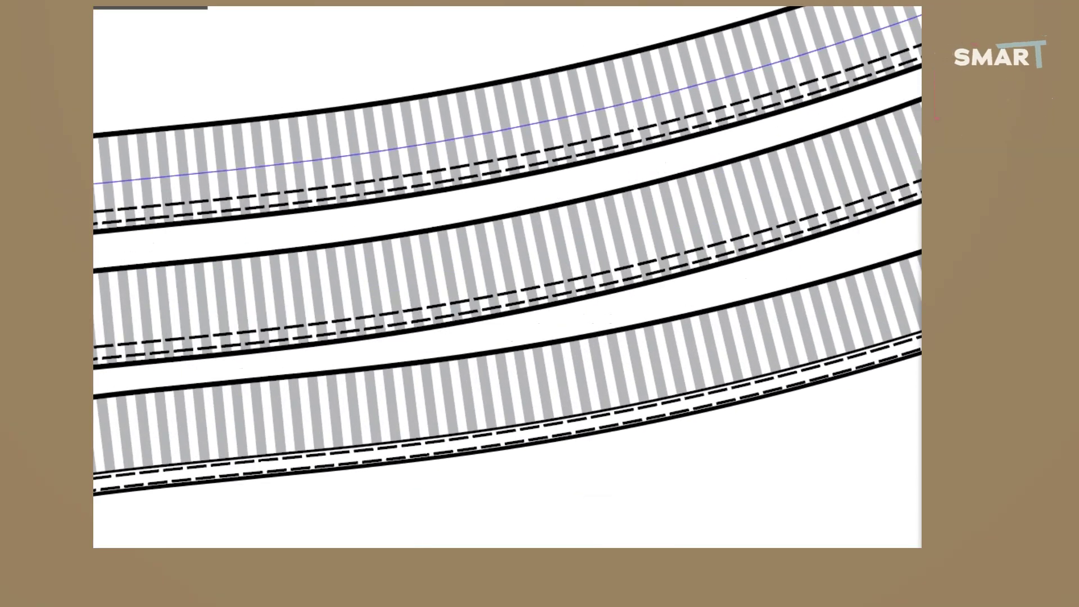
{"action": "left_click_drag", "start_coordinate": [537, 149], "coordinate": [539, 9]}
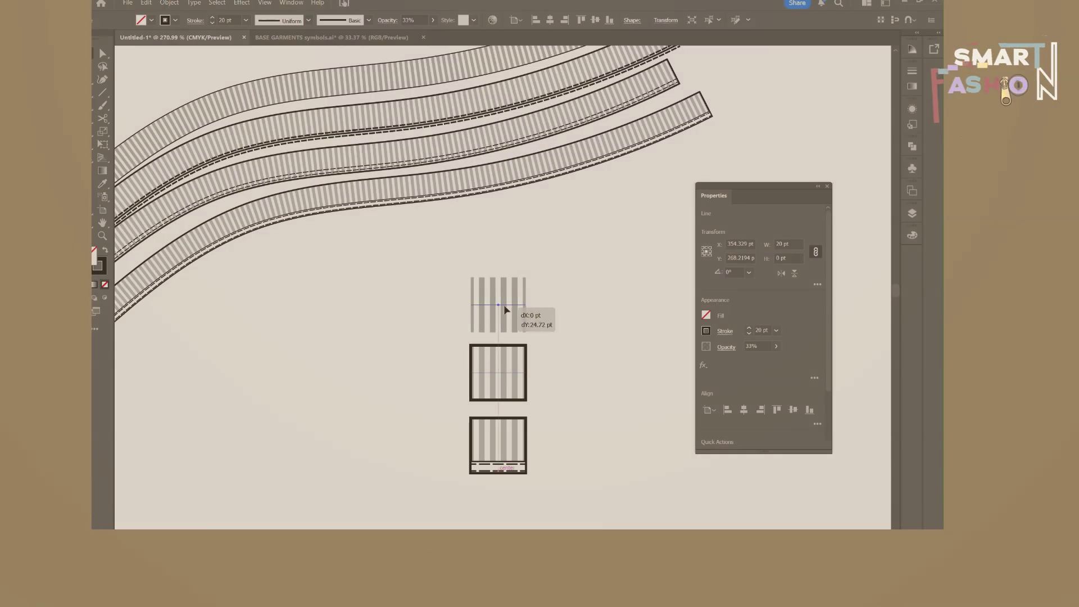
- Make a new brush from the frameless grey rib line above the two squares
{"action": "left_click", "coordinate": [369, 20]}
{"action": "left_click", "coordinate": [341, 105]}
{"action": "left_click", "coordinate": [482, 361]}
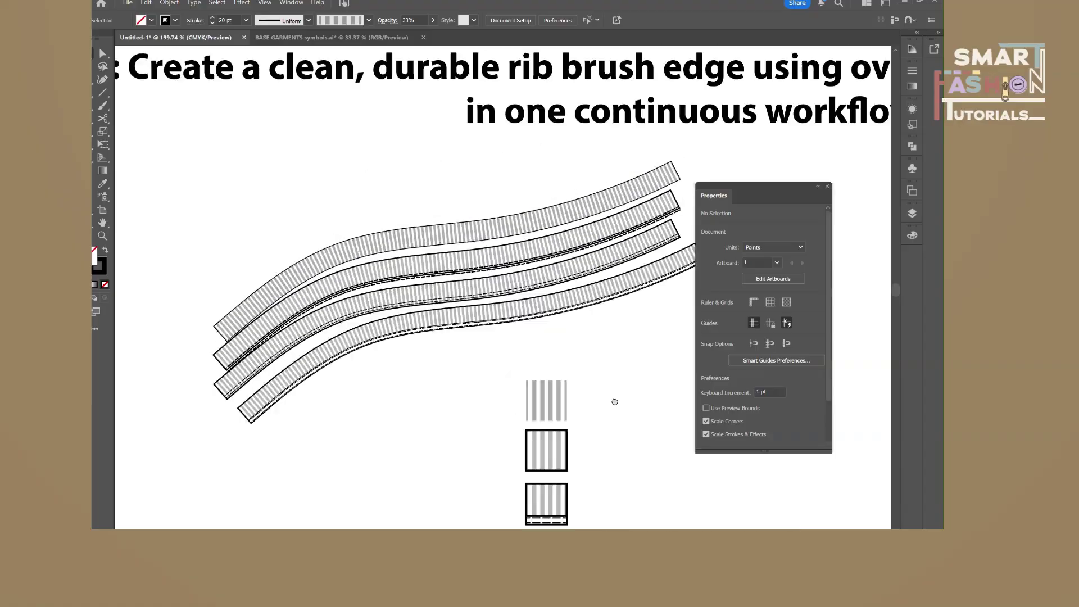
- Duplicate the topmost wavy stroke just above itself, apply the frameless rib brush to the copy and deselect it
{"action": "left_click_drag", "start_coordinate": [538, 219], "coordinate": [532, 200]}
{"action": "left_click", "coordinate": [369, 20]}
{"action": "scroll", "coordinate": [343, 68], "scroll_direction": "down", "scroll_amount": 5}
{"action": "left_click", "coordinate": [344, 55]}
{"action": "left_click", "coordinate": [416, 168]}
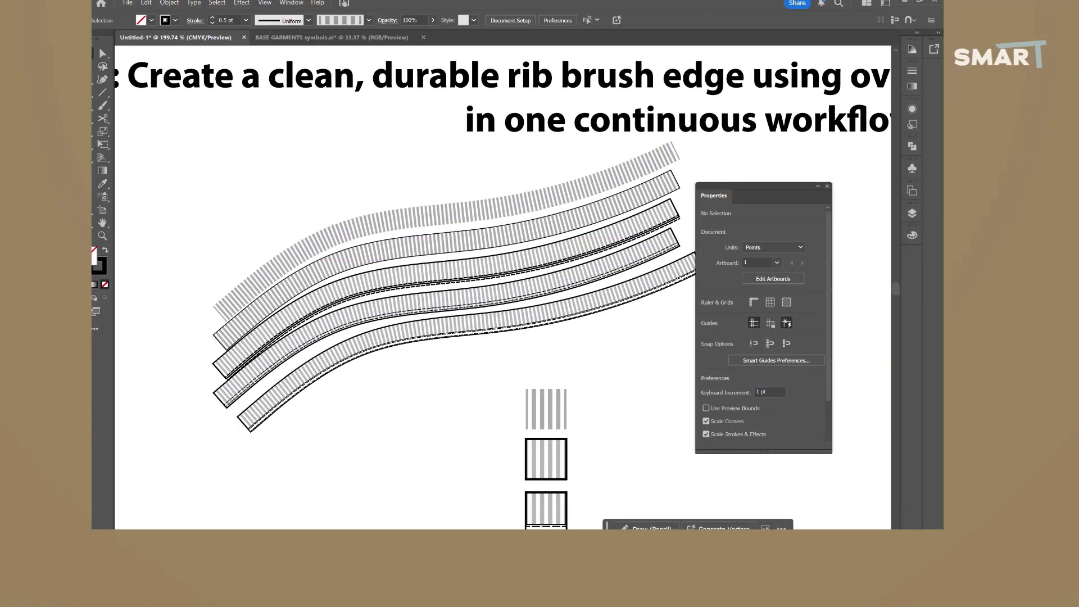
{"action": "left_click_drag", "start_coordinate": [621, 426], "coordinate": [524, 339]}
{"action": "left_click_drag", "start_coordinate": [558, 396], "coordinate": [526, 388]}
{"action": "scroll", "coordinate": [542, 444], "scroll_direction": "down", "scroll_amount": 1}
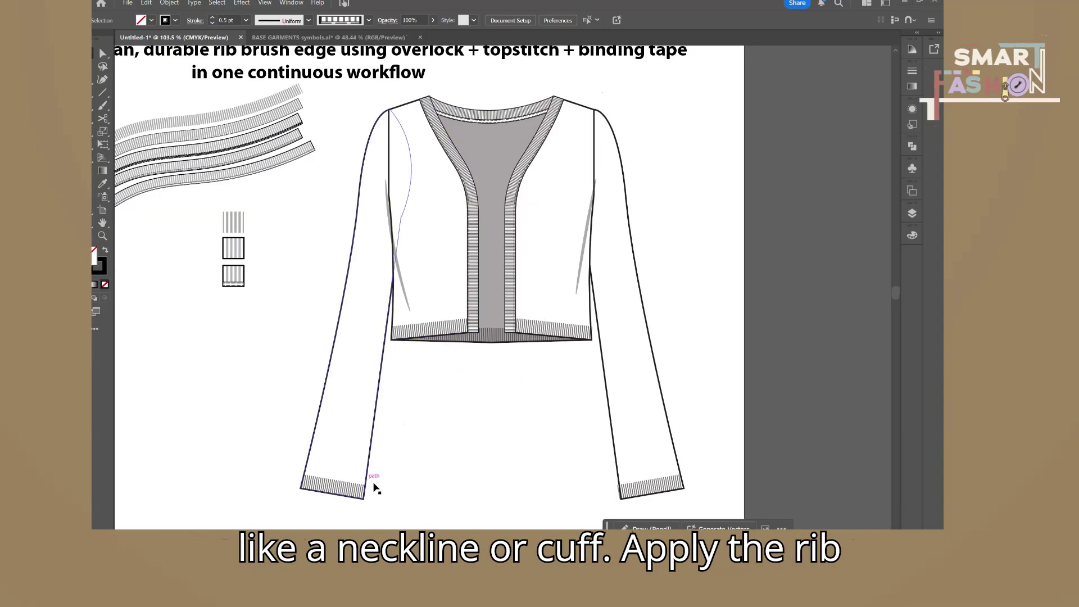
- Move the rib cuff of the cardigan's left-hand sleeve off the sleeve end and return it to its place
{"action": "left_click", "coordinate": [371, 485]}
{"action": "left_click", "coordinate": [377, 497]}
{"action": "left_click", "coordinate": [372, 433]}
{"action": "right_click", "coordinate": [372, 431]}
{"action": "left_click", "coordinate": [405, 233]}
{"action": "left_click", "coordinate": [390, 449]}
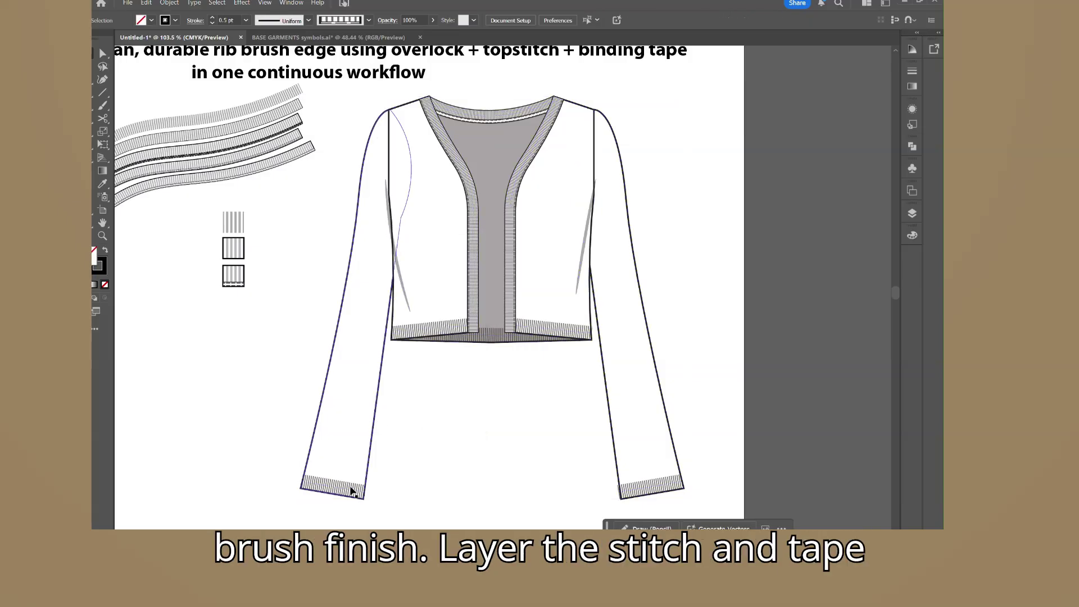
{"action": "left_click_drag", "start_coordinate": [351, 491], "coordinate": [472, 511]}
{"action": "left_click_drag", "start_coordinate": [369, 498], "coordinate": [362, 496]}
{"action": "left_click", "coordinate": [452, 411]}
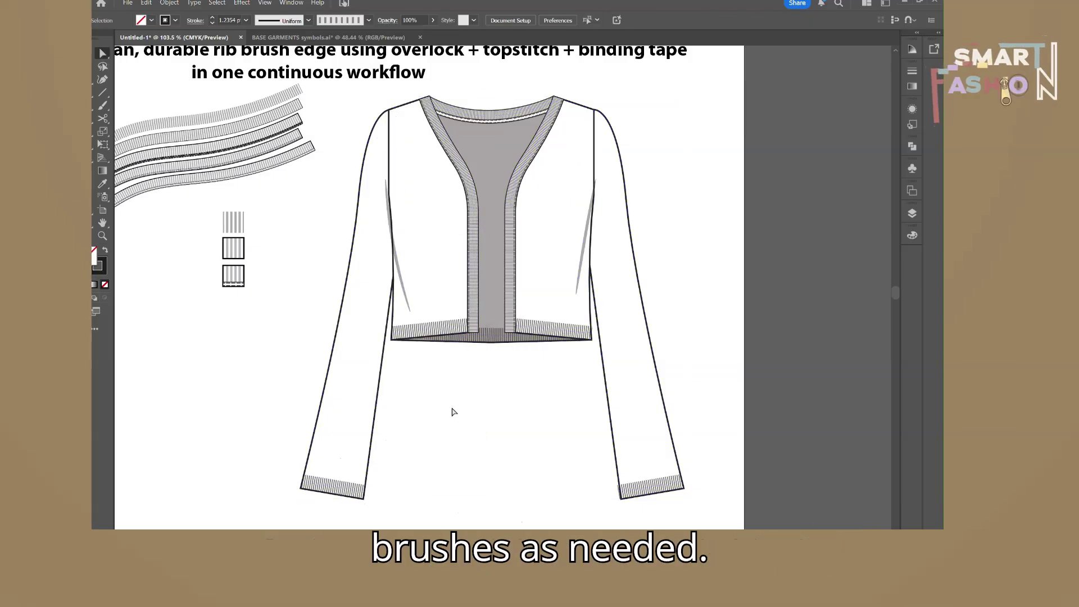
- Try pulling the rib band on the cardigan's left-hand front edge outward, and undo that move
{"action": "left_click_drag", "start_coordinate": [473, 210], "coordinate": [433, 228]}
{"action": "key", "text": "ctrl+z"}
{"action": "left_click", "coordinate": [459, 331]}
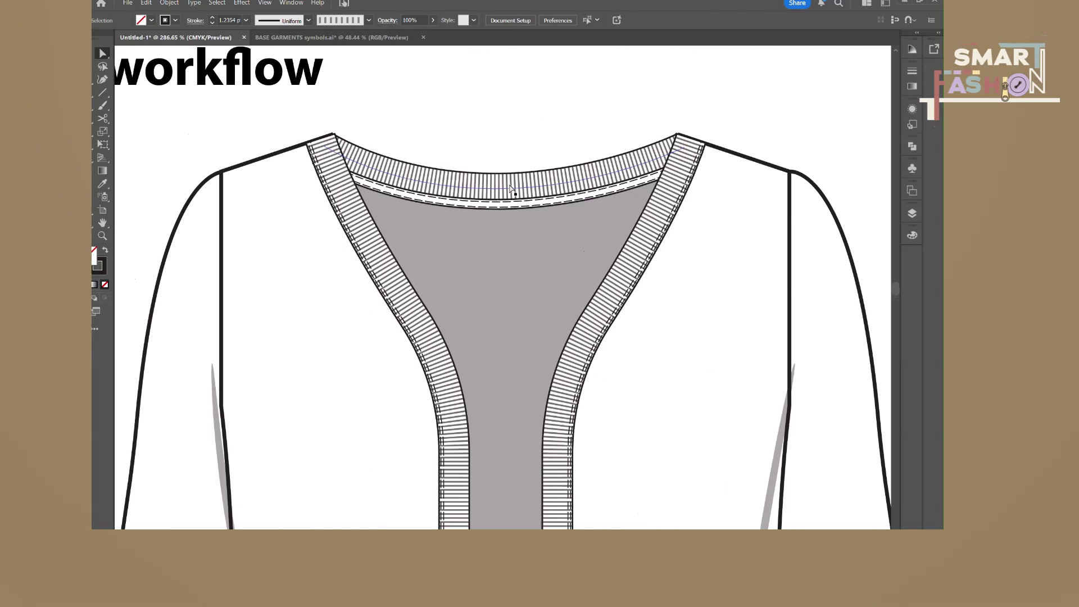
{"action": "left_click", "coordinate": [494, 113]}
{"action": "left_click", "coordinate": [571, 109]}
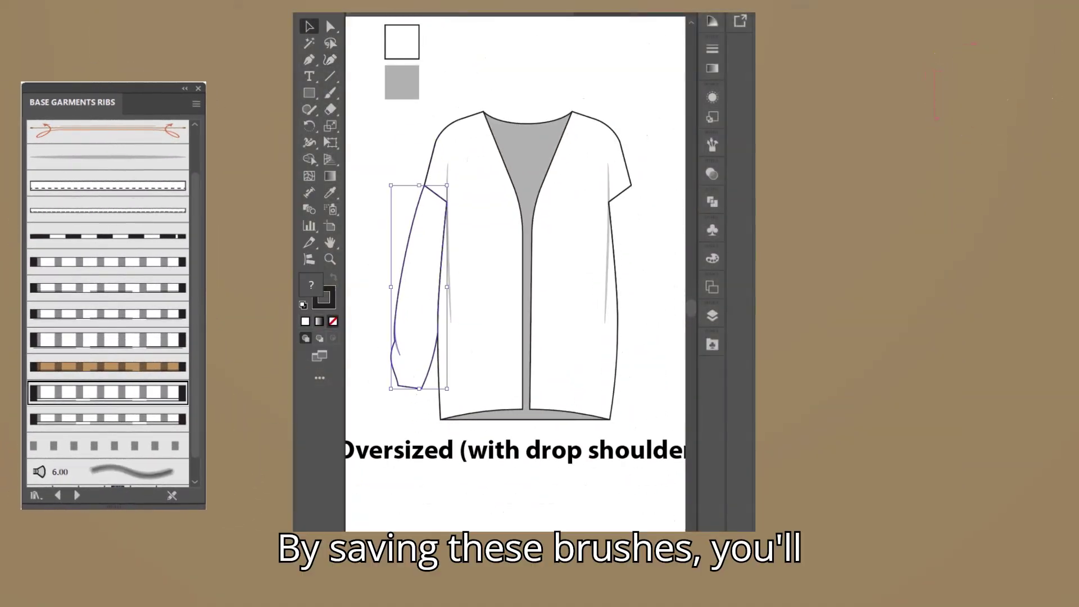
- Open the BASE GARMENTS RIBS brush library for the oversized cardigan and add its rib brushes to the document's brushes
{"action": "left_click_drag", "start_coordinate": [416, 359], "coordinate": [649, 362]}
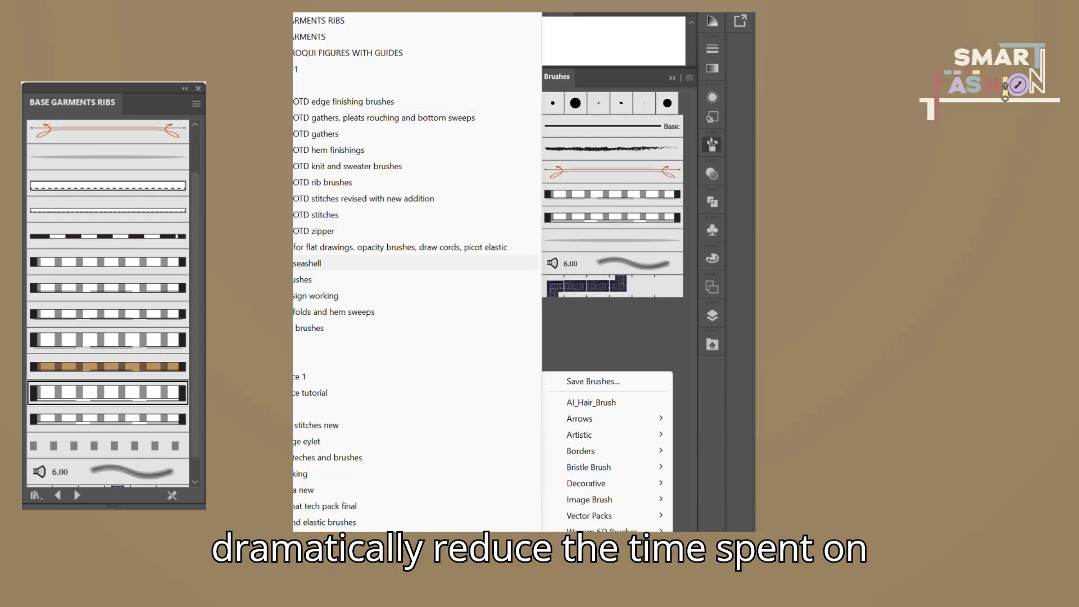
{"action": "left_click", "coordinate": [337, 21]}
{"action": "left_click_drag", "start_coordinate": [508, 370], "coordinate": [508, 512]}
{"action": "left_click_drag", "start_coordinate": [543, 266], "coordinate": [662, 316]}
{"action": "scroll", "coordinate": [629, 416], "scroll_direction": "down", "scroll_amount": 3}
{"action": "left_click", "coordinate": [663, 375]}
{"action": "left_click", "coordinate": [663, 355]}
{"action": "scroll", "coordinate": [663, 416], "scroll_direction": "down", "scroll_amount": 3}
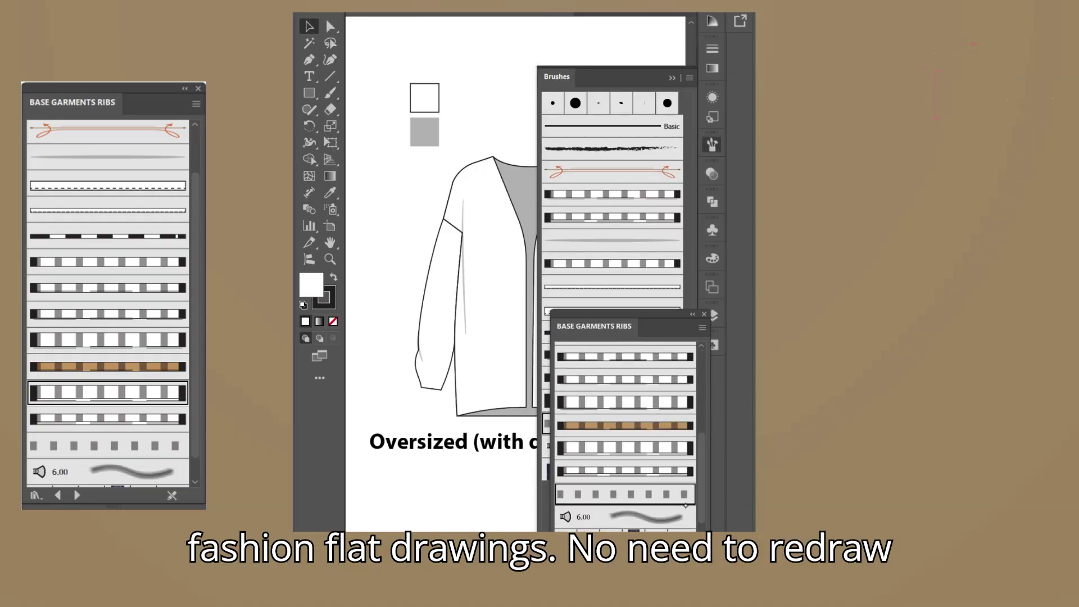
{"action": "left_click", "coordinate": [646, 489]}
{"action": "left_click_drag", "start_coordinate": [593, 327], "coordinate": [713, 371]}
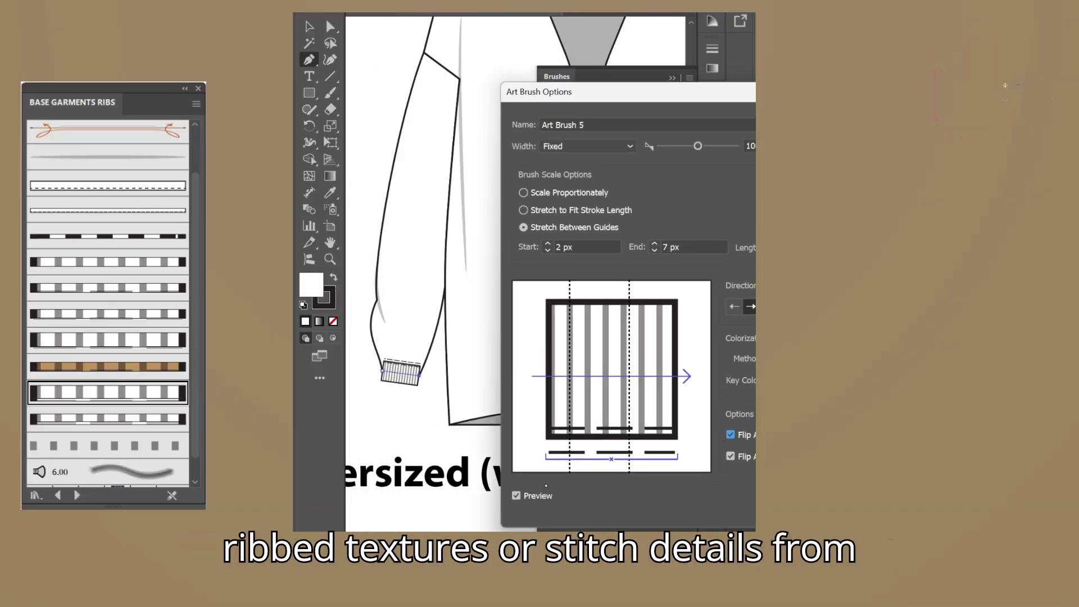
- Apply the flipped Art Brush 5 options to the sleeve's rib cuff, and give the selected front hem path the frameless rib brush
{"action": "key", "text": "Return"}
{"action": "key", "text": "Return"}
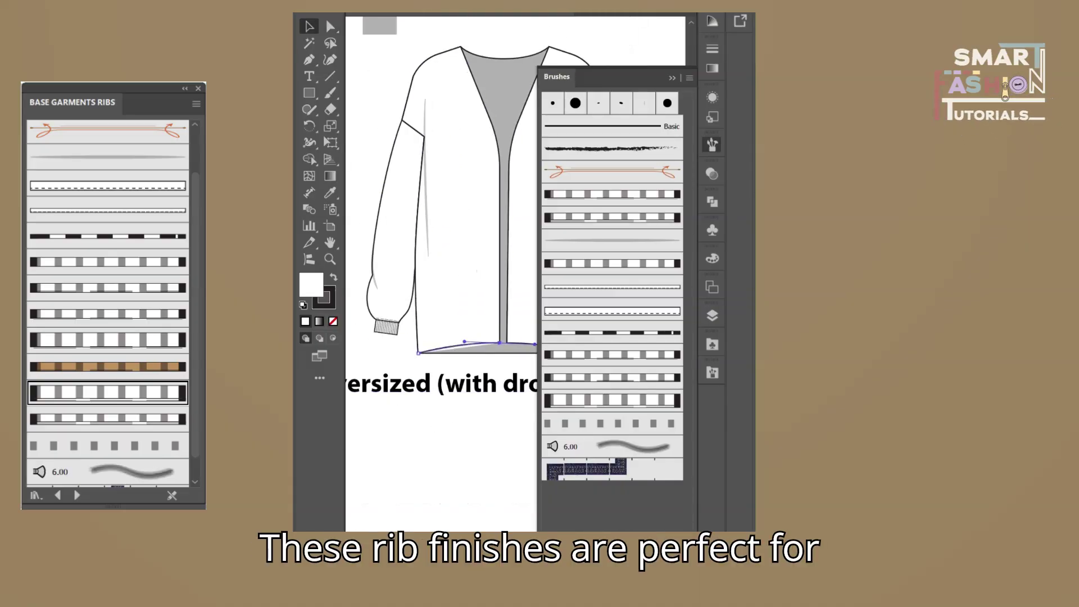
{"action": "left_click", "coordinate": [618, 429]}
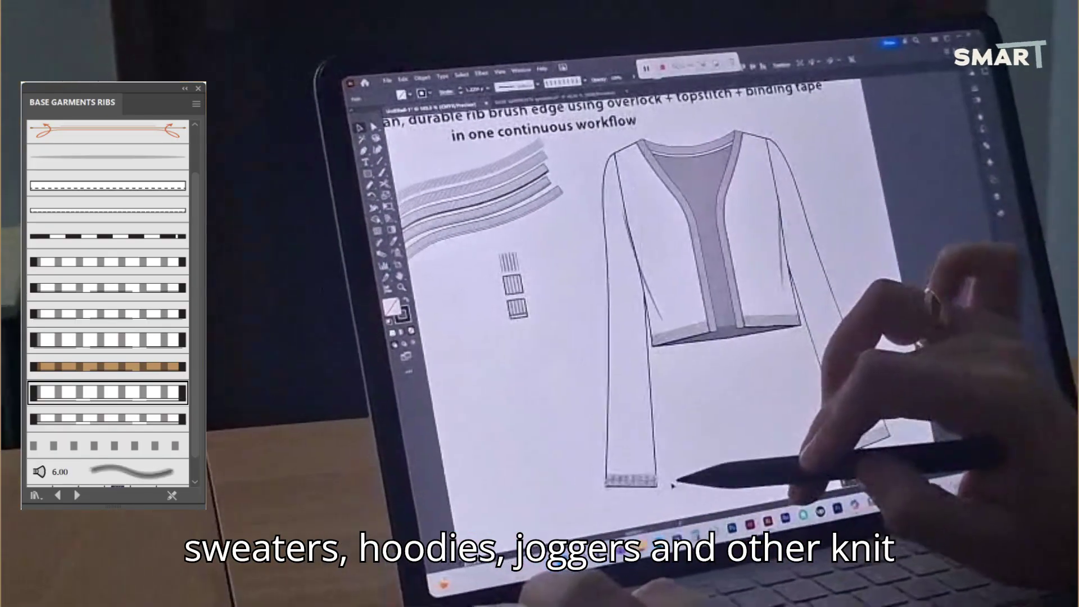
{"action": "left_click_drag", "start_coordinate": [722, 480], "coordinate": [652, 478]}
{"action": "left_click_drag", "start_coordinate": [697, 250], "coordinate": [672, 243]}
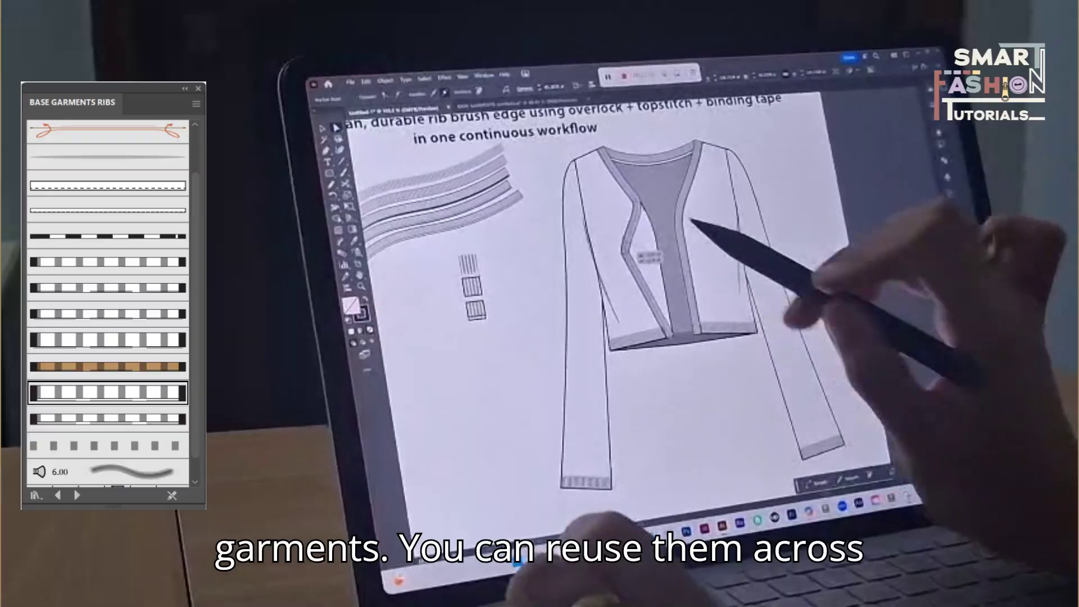
{"action": "key", "text": "ctrl+z"}
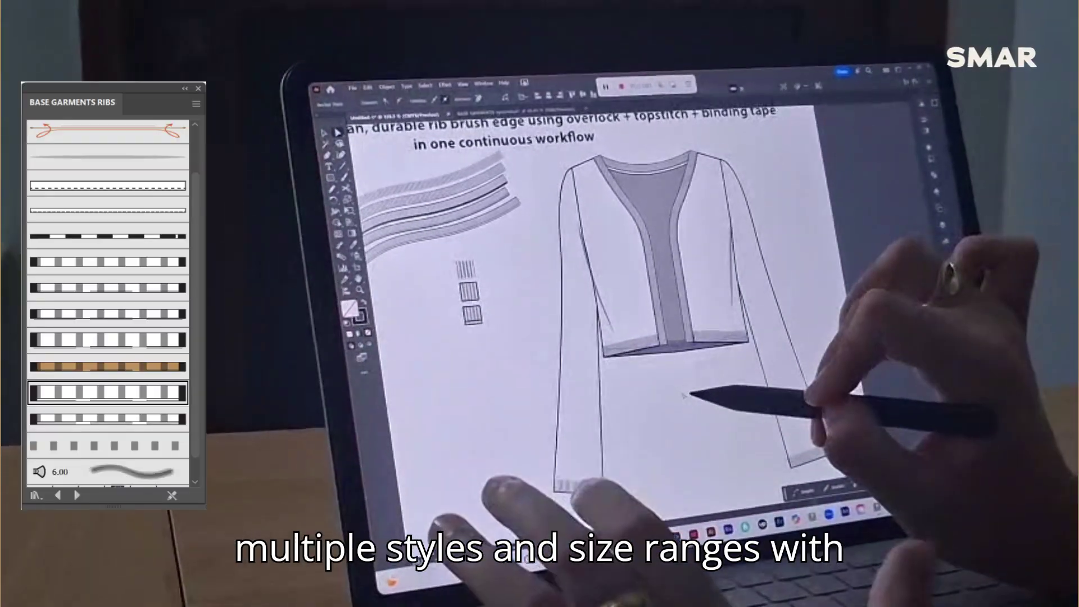
{"action": "scroll", "coordinate": [646, 252], "scroll_direction": "up", "scroll_amount": 5}
{"action": "left_click_drag", "start_coordinate": [691, 217], "coordinate": [650, 164]}
{"action": "key", "text": "ctrl+z"}
{"action": "scroll", "coordinate": [815, 197], "scroll_direction": "down", "scroll_amount": 5}
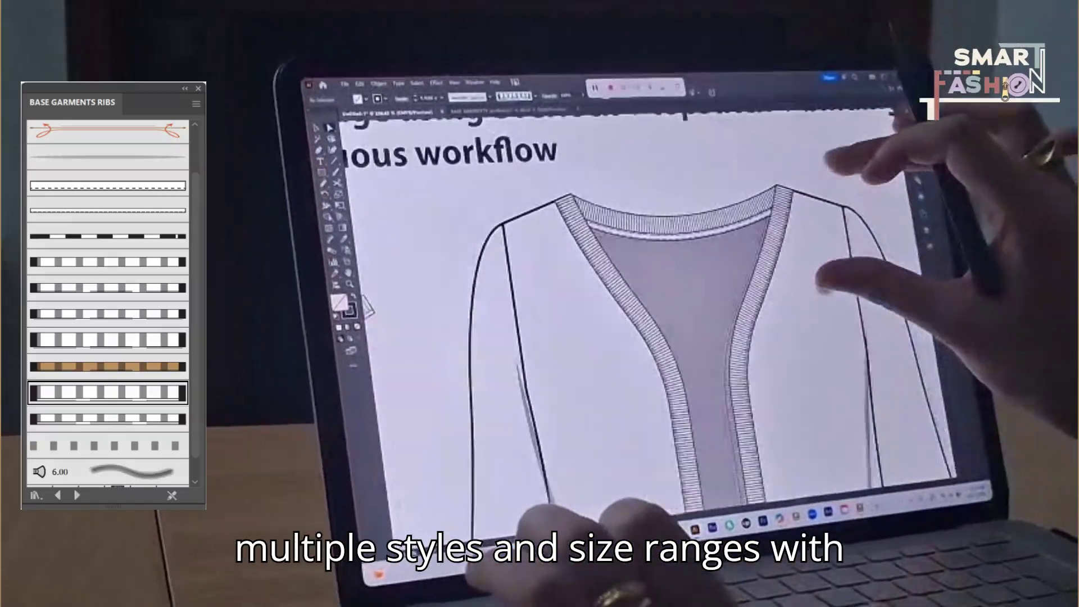